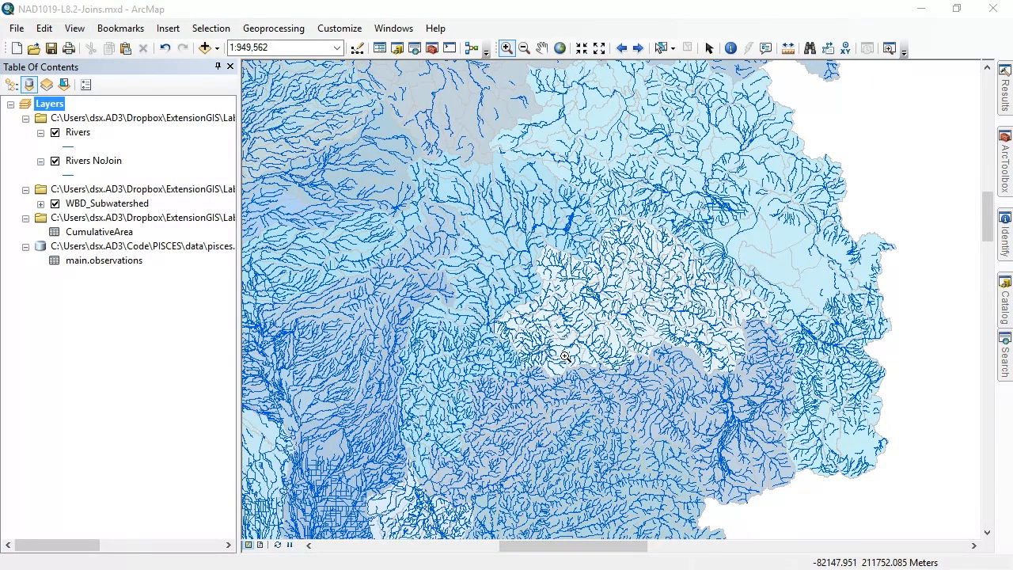
Compare the table of contents listed by drawing order with the same contents listed by source
click(98, 232)
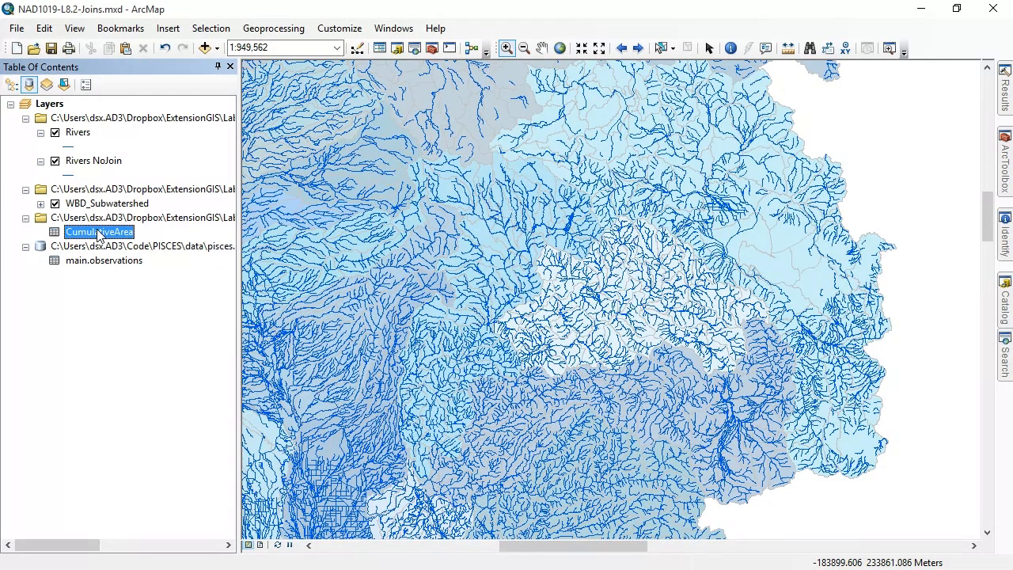
click(87, 134)
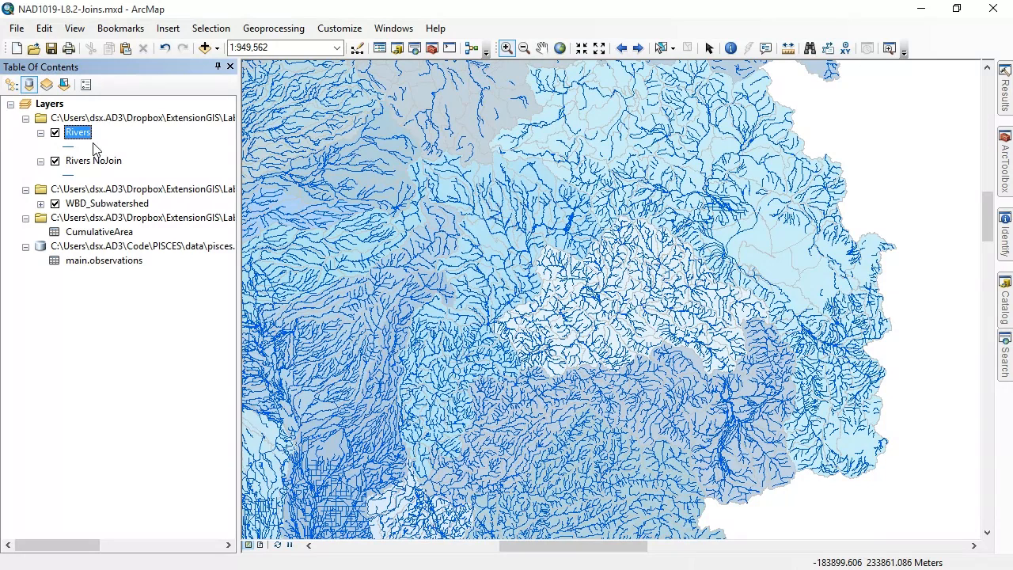
click(11, 84)
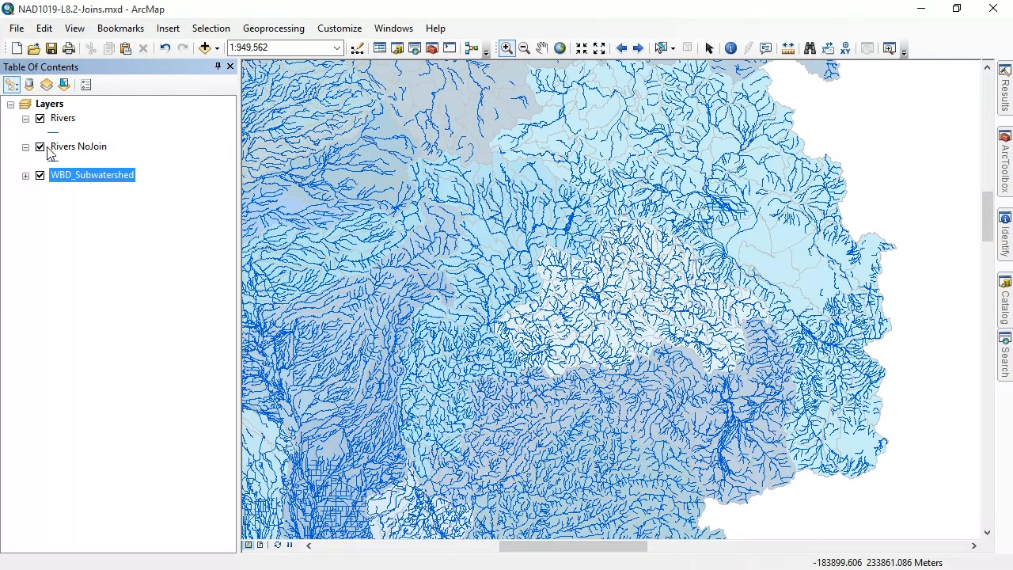
click(29, 85)
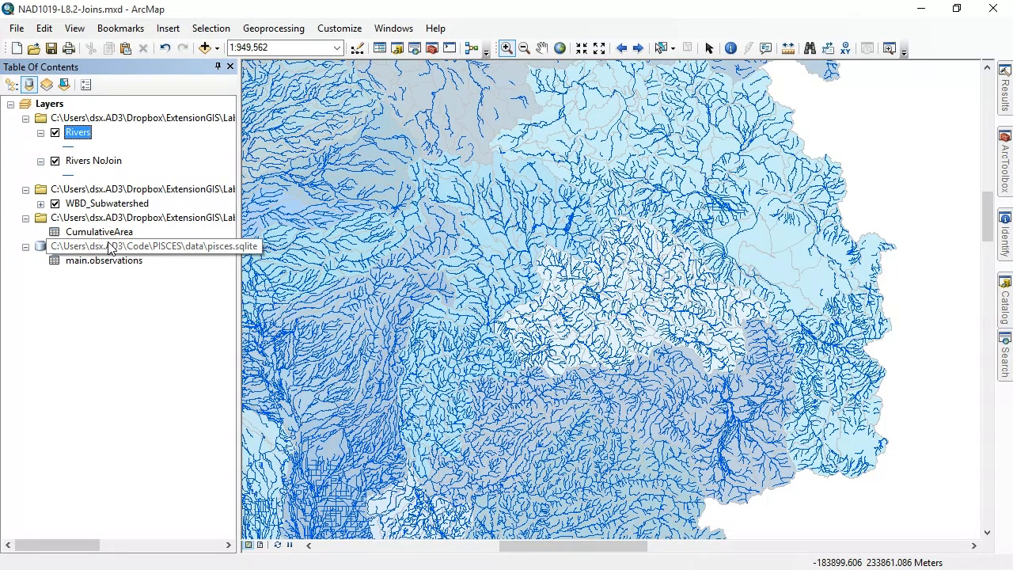
click(11, 85)
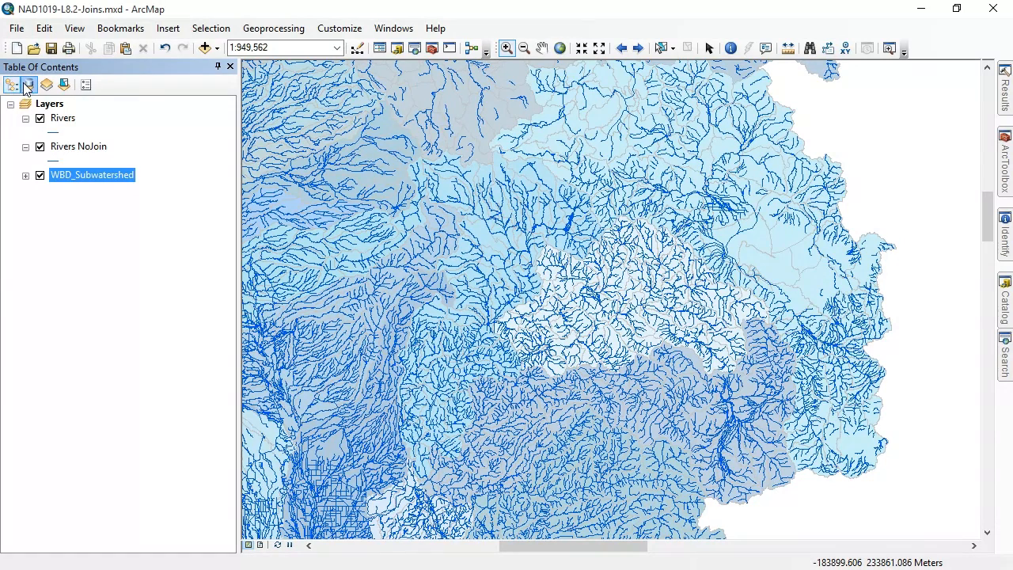
click(29, 85)
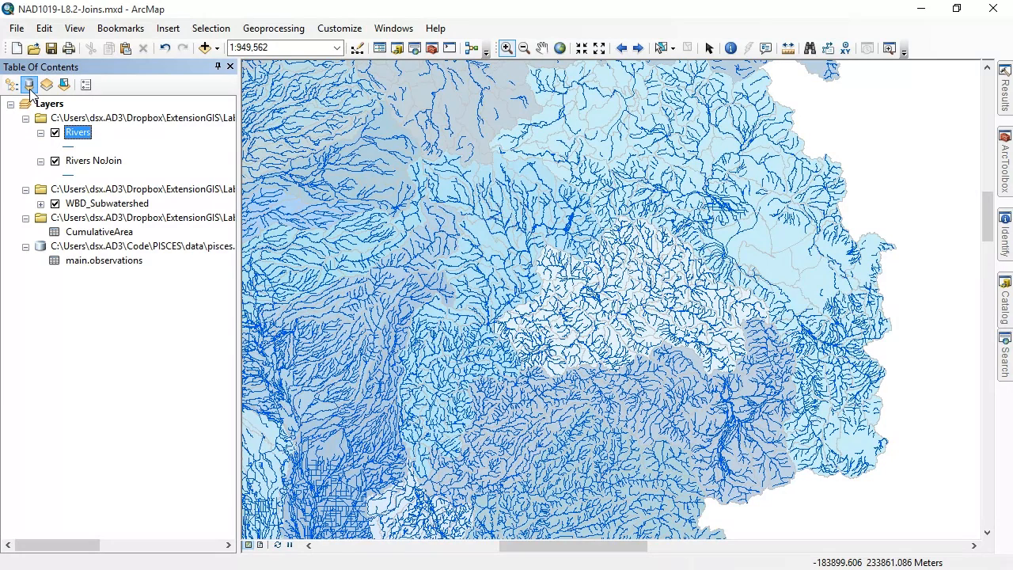
Start an attribute join on the Rivers layer, joining attributes from the CumulativeArea table
right_click(83, 134)
mouse_move(203, 208)
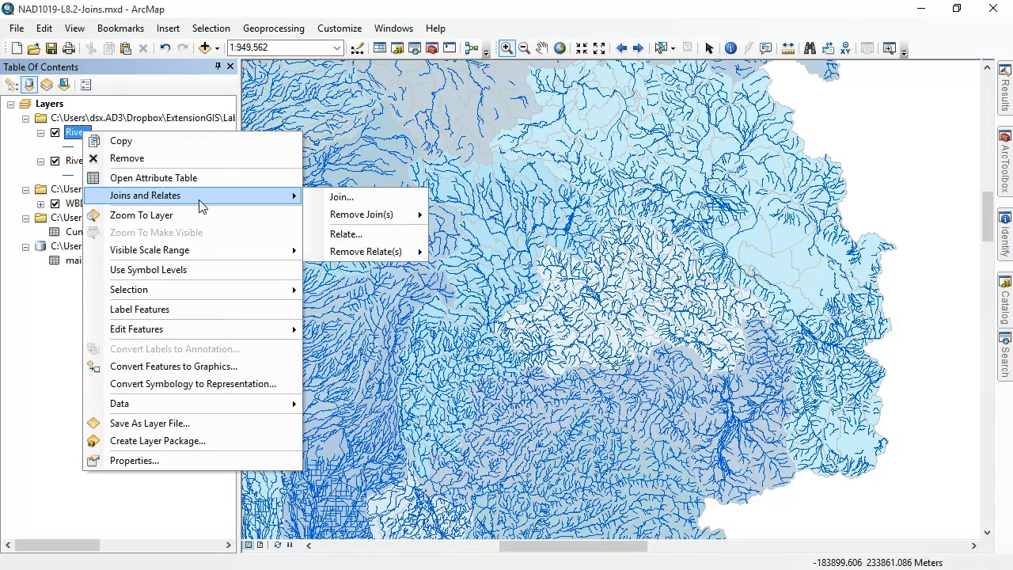
click(348, 197)
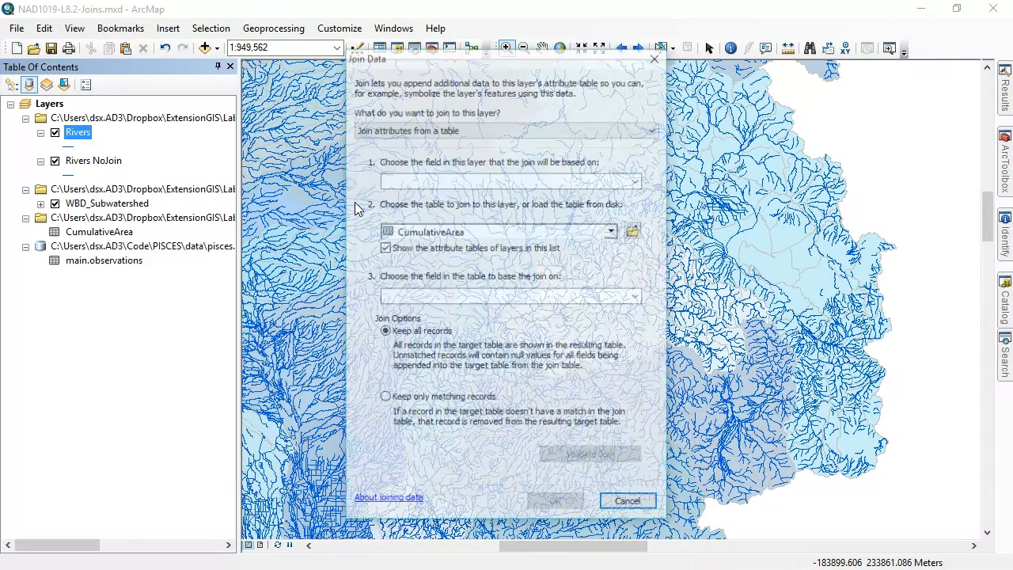
click(494, 132)
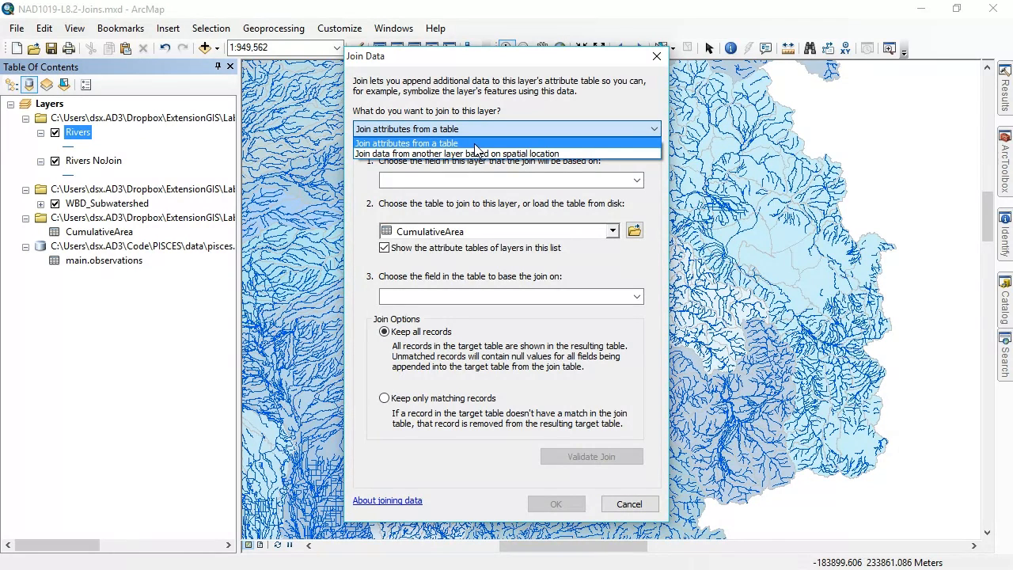
click(476, 143)
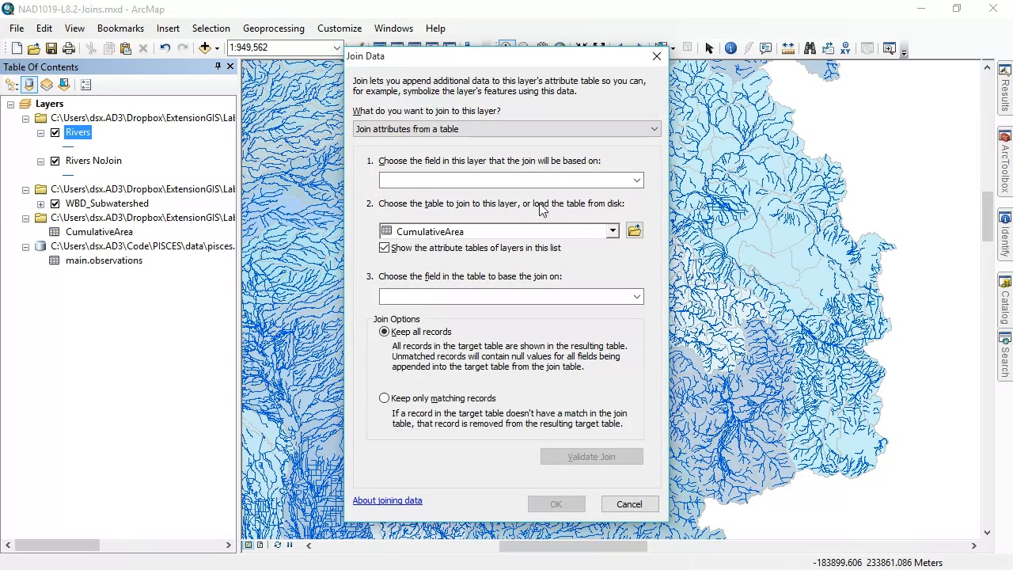
click(612, 232)
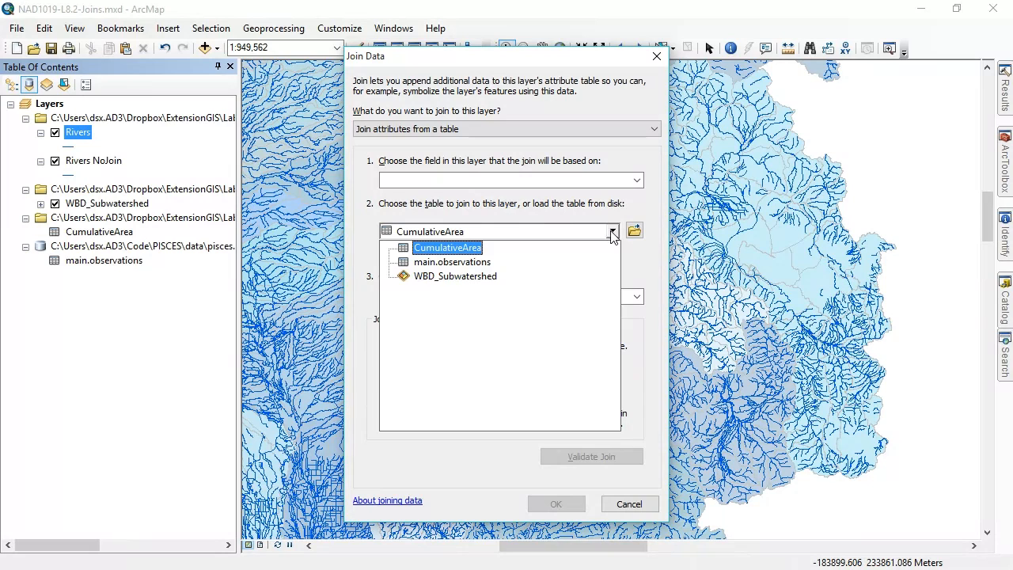
click(474, 252)
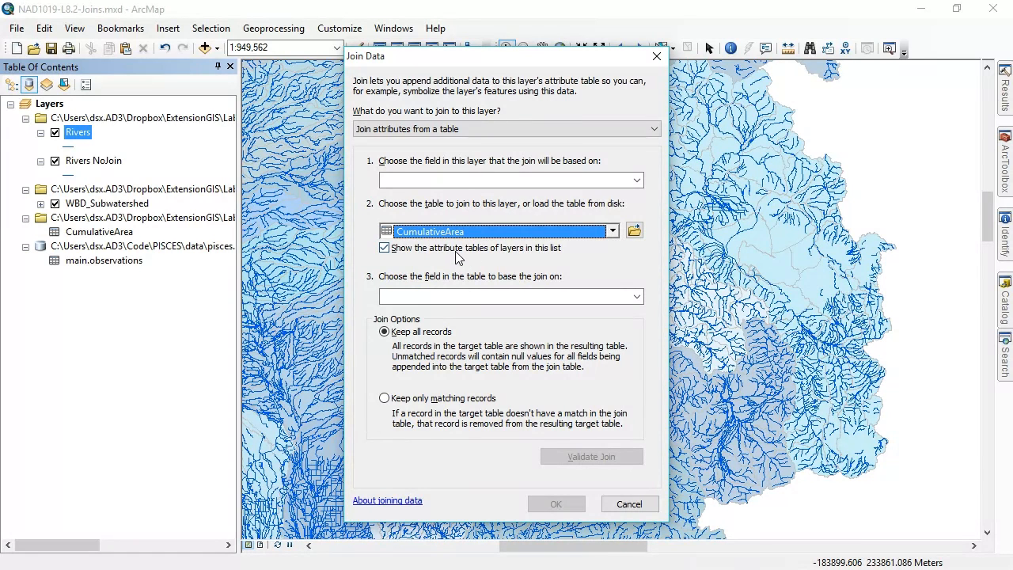
Base the join on the COMID field of Rivers and the ComID field of CumulativeArea
click(637, 181)
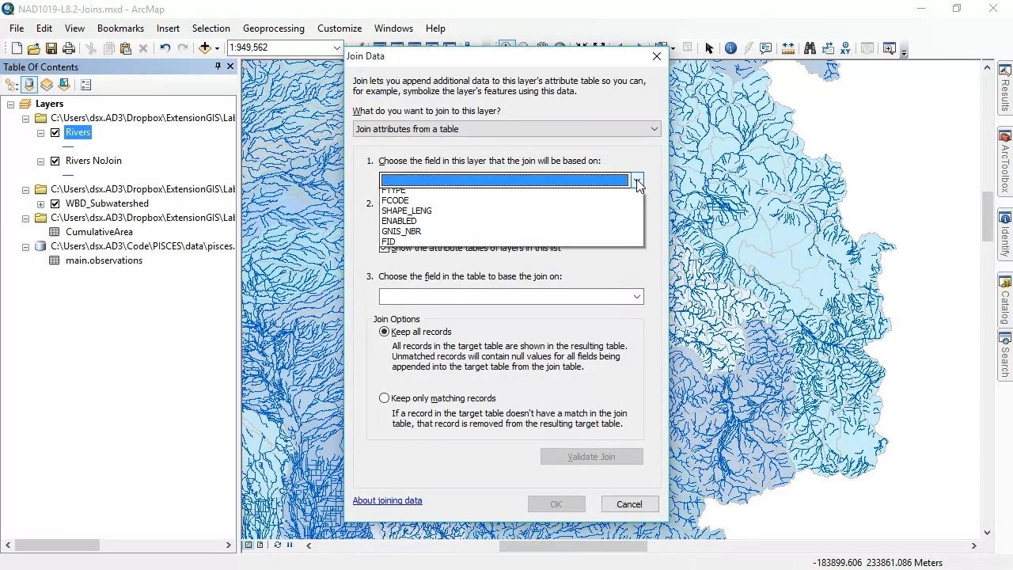
click(570, 195)
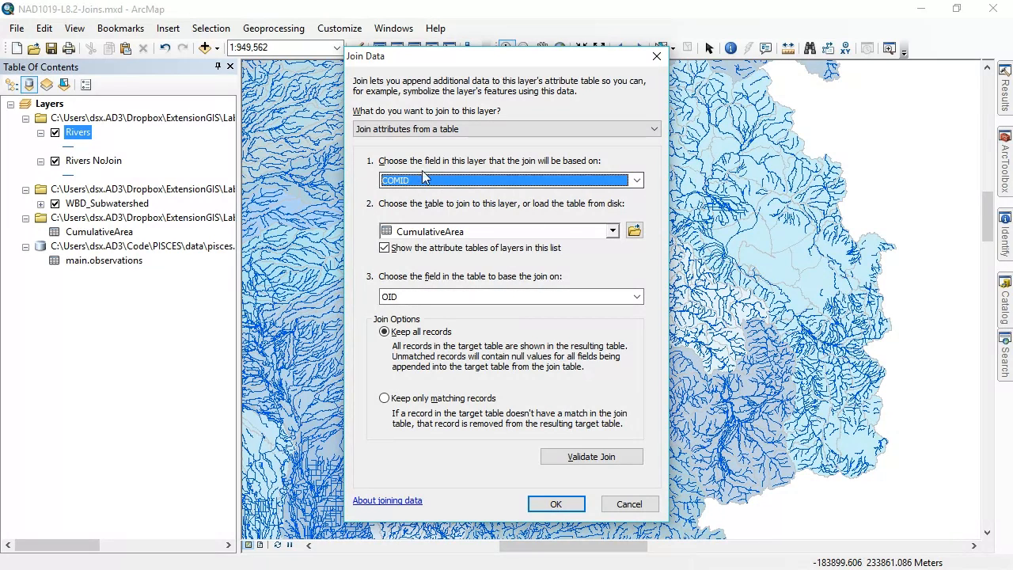
click(637, 296)
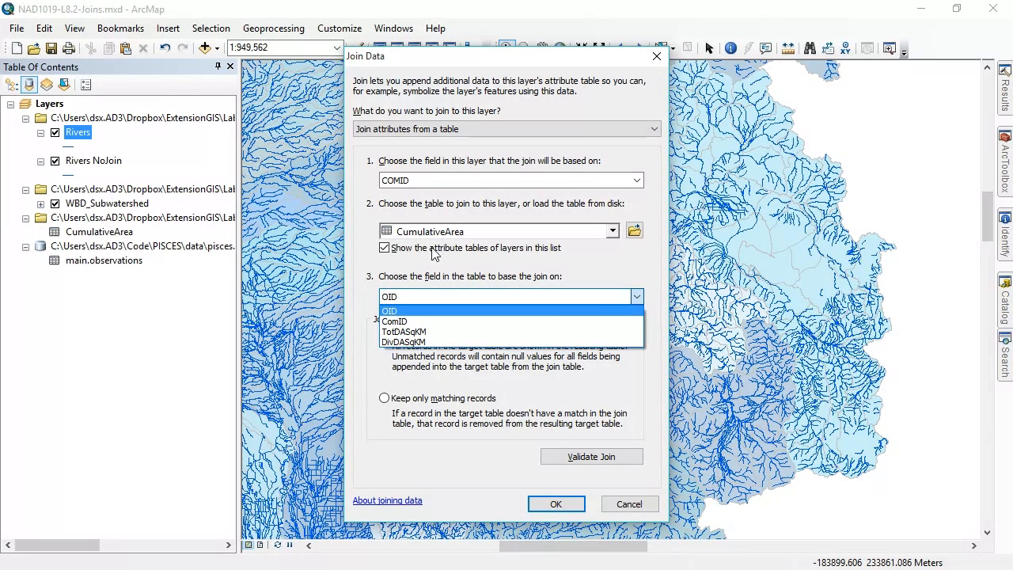
click(443, 311)
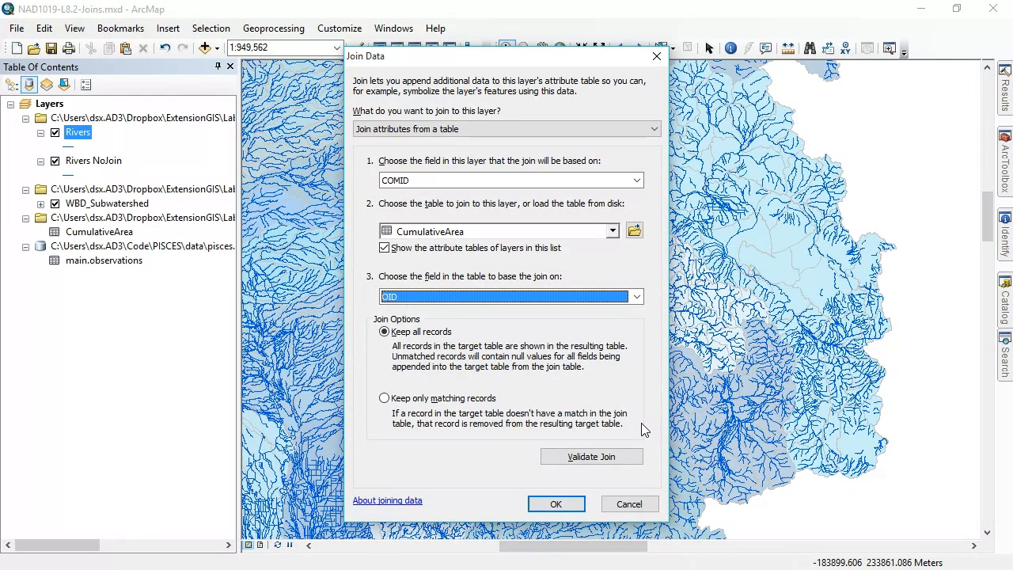
click(625, 294)
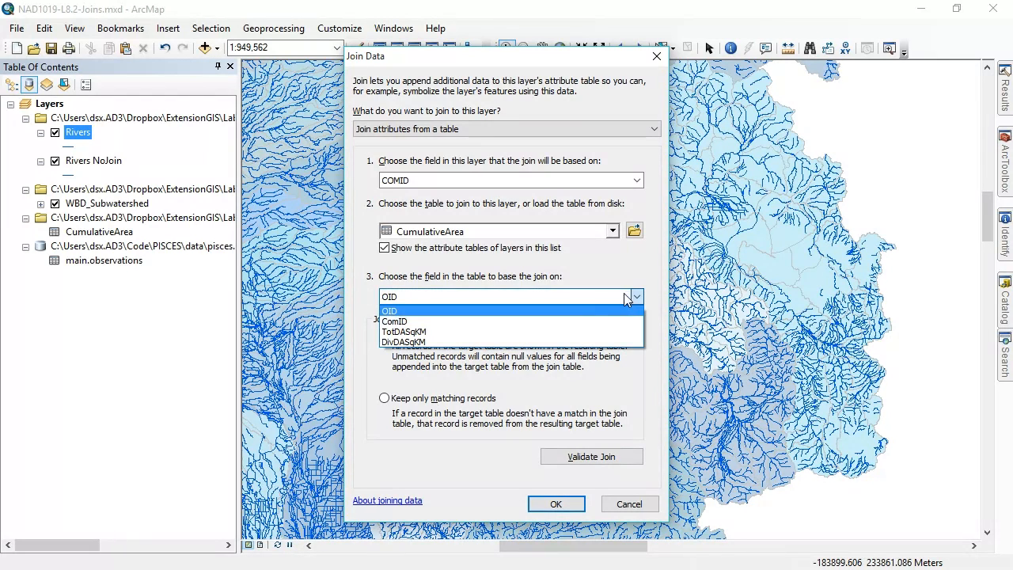
click(581, 321)
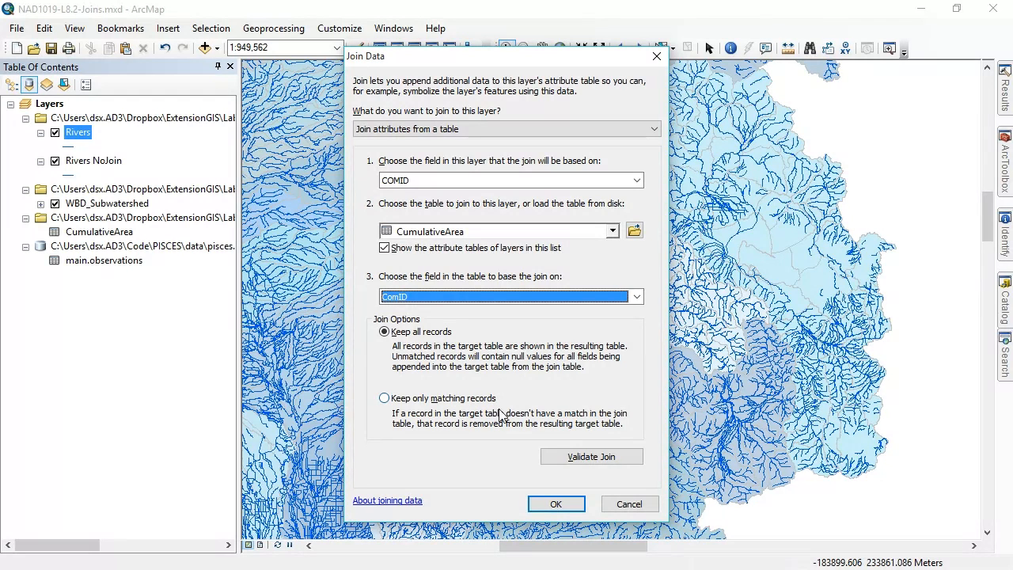
Validate the join, review its matching records, and apply it to the Rivers layer with all records kept
click(614, 461)
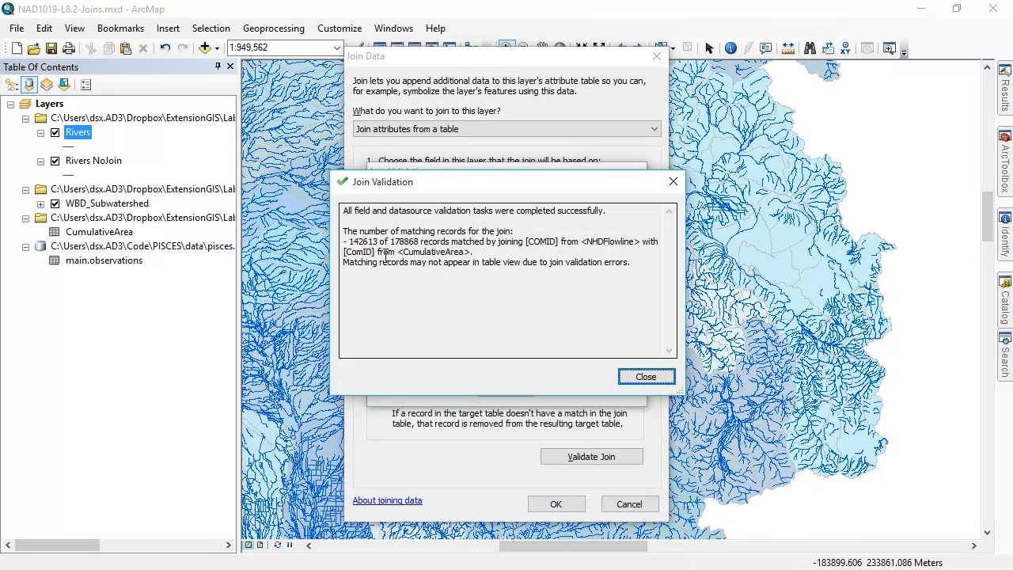
drag(347, 241, 426, 241)
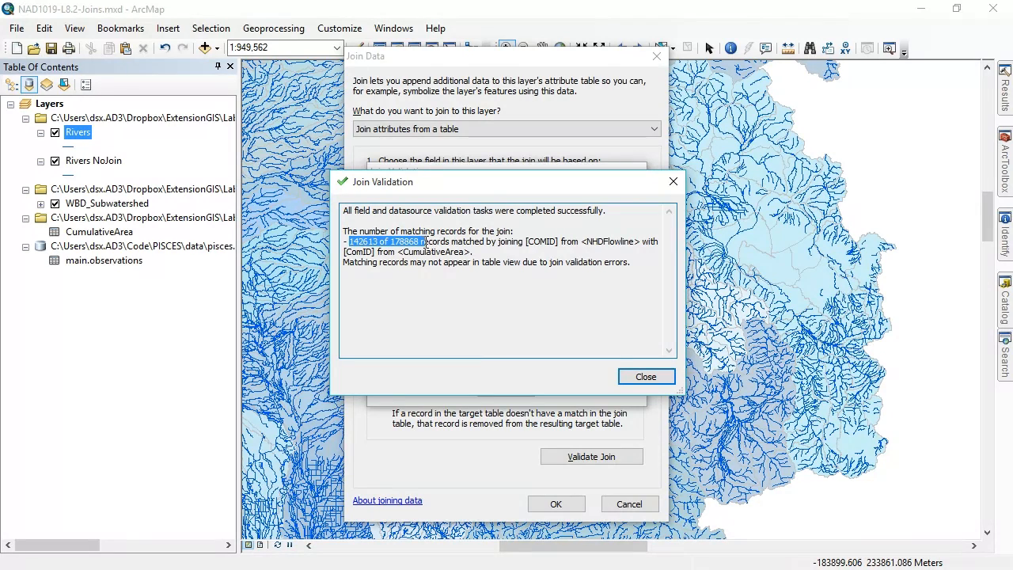
click(661, 377)
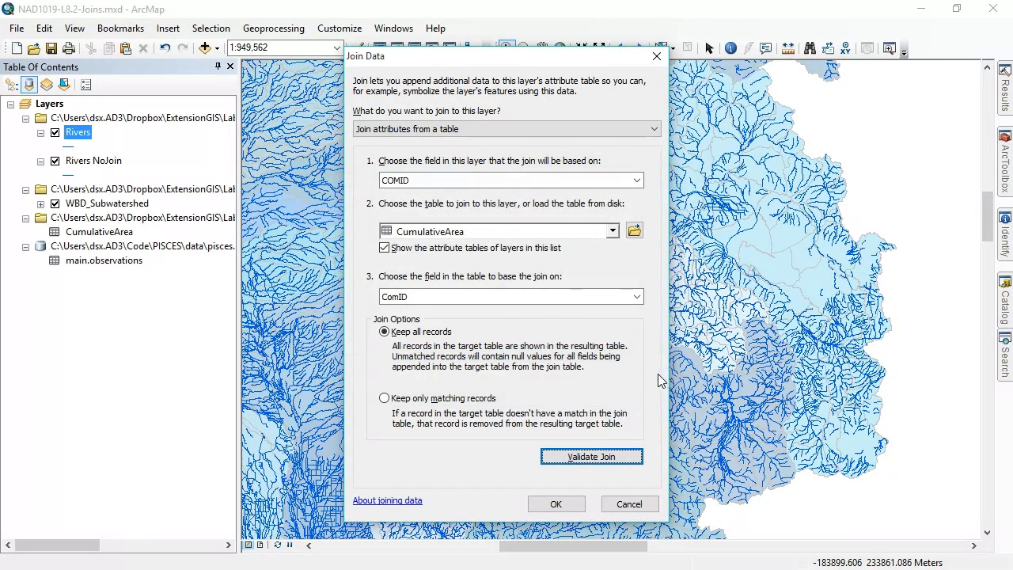
click(556, 505)
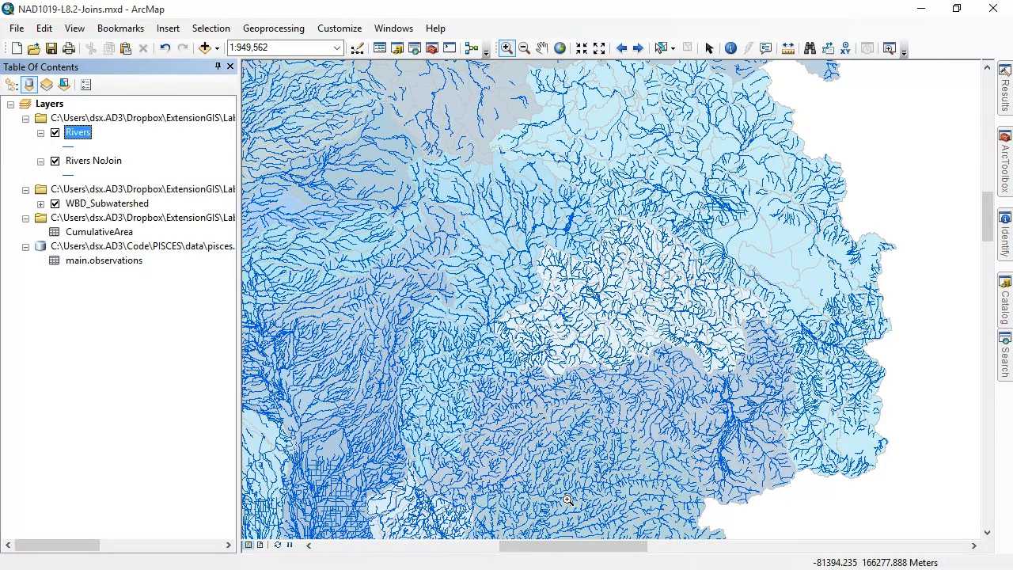
Open the attribute table of Rivers and view the fields appended from CumulativeArea
right_click(83, 134)
click(147, 182)
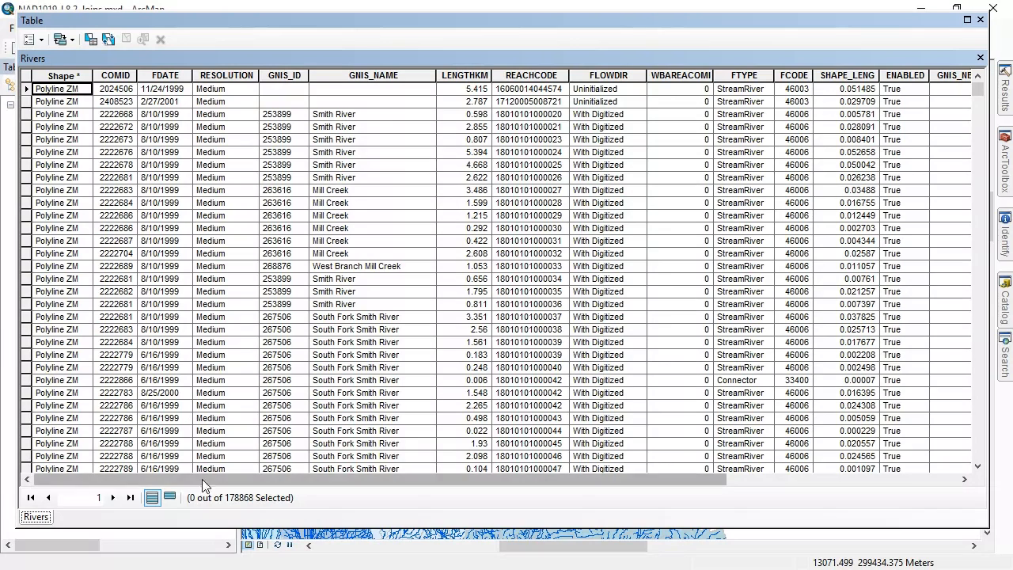
drag(203, 481, 459, 486)
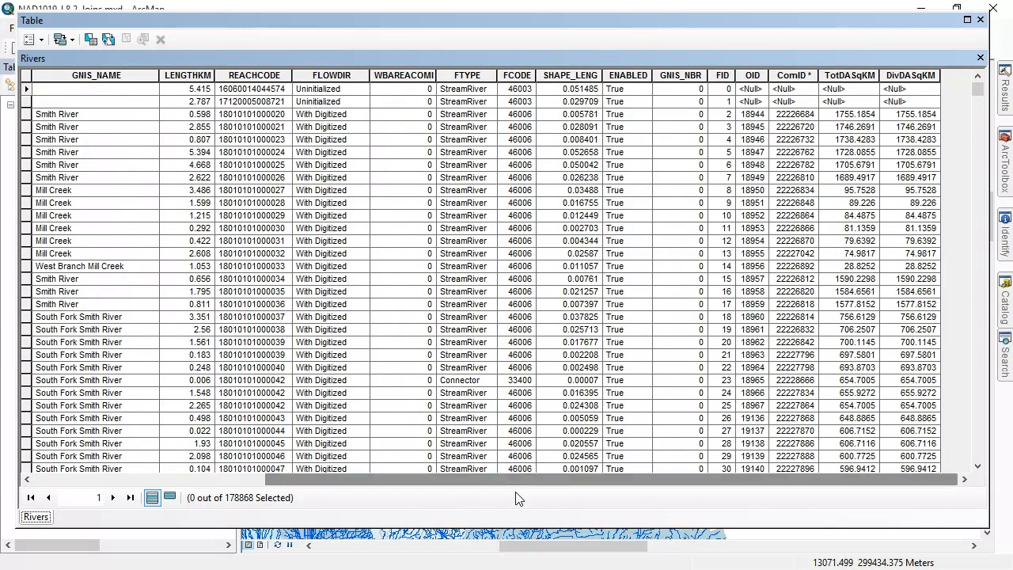
Examine the full field name in the TotDASqKM field properties, then close the Rivers attribute table
right_click(863, 76)
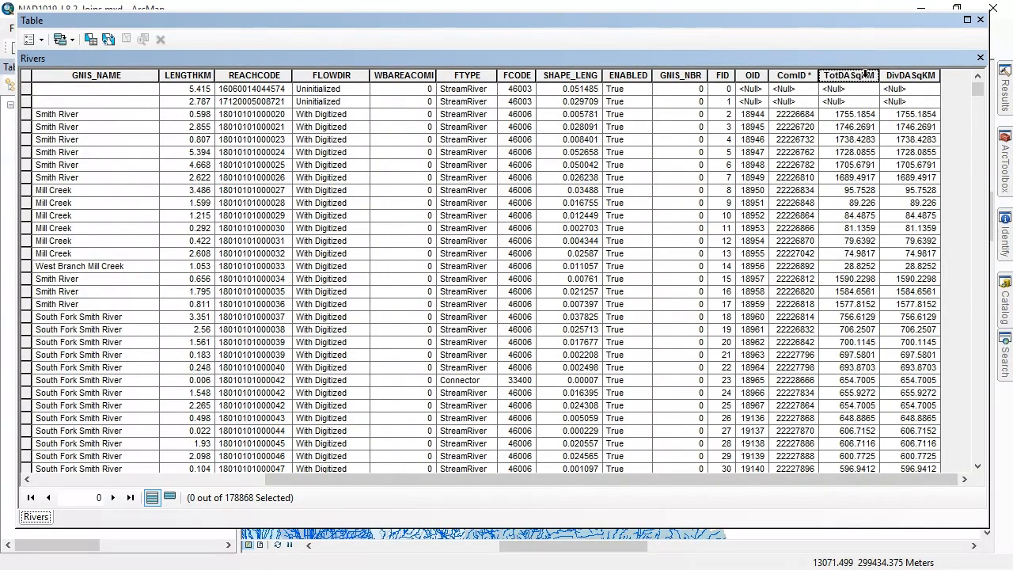
click(902, 273)
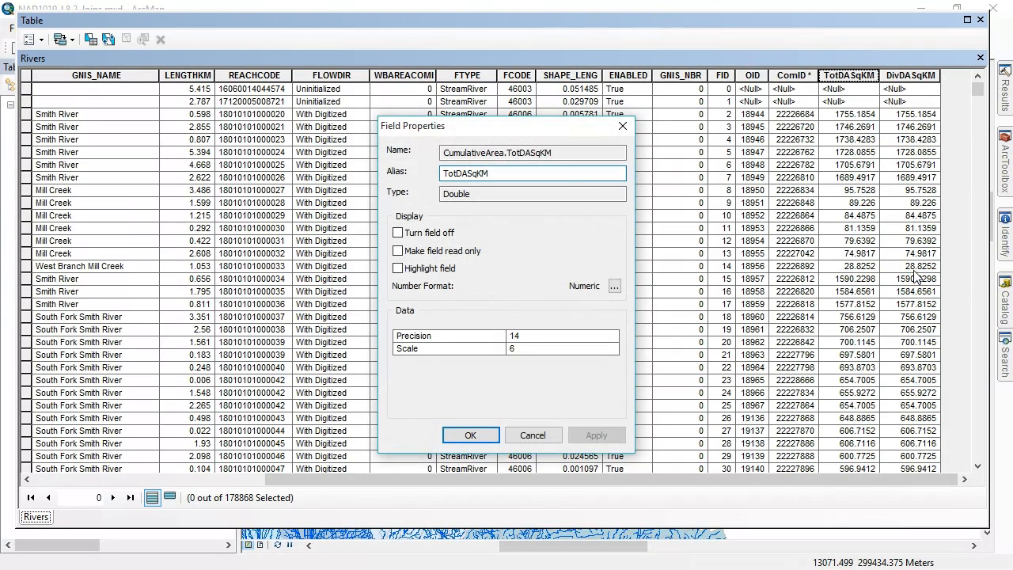
click(569, 154)
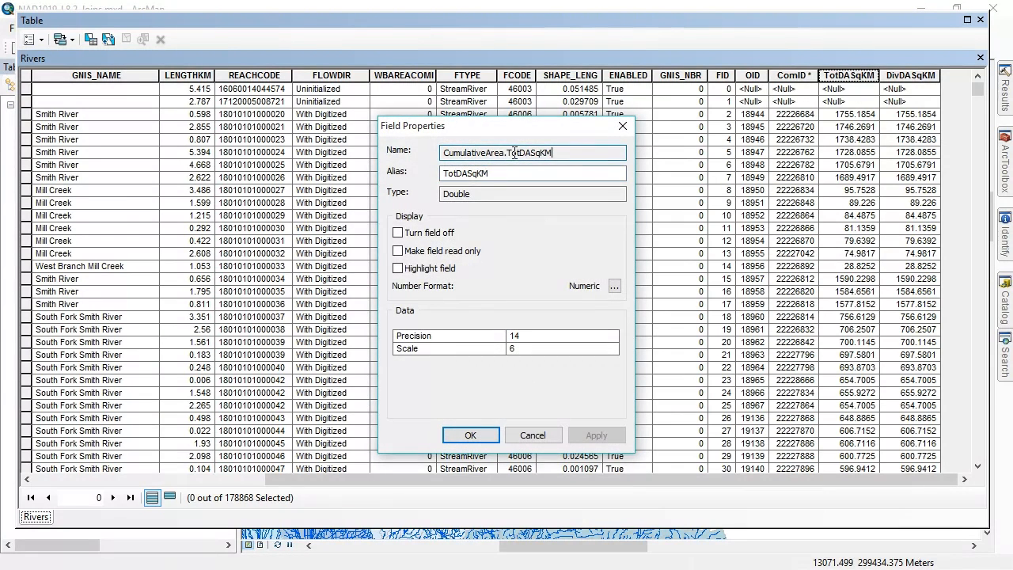
drag(510, 152, 414, 151)
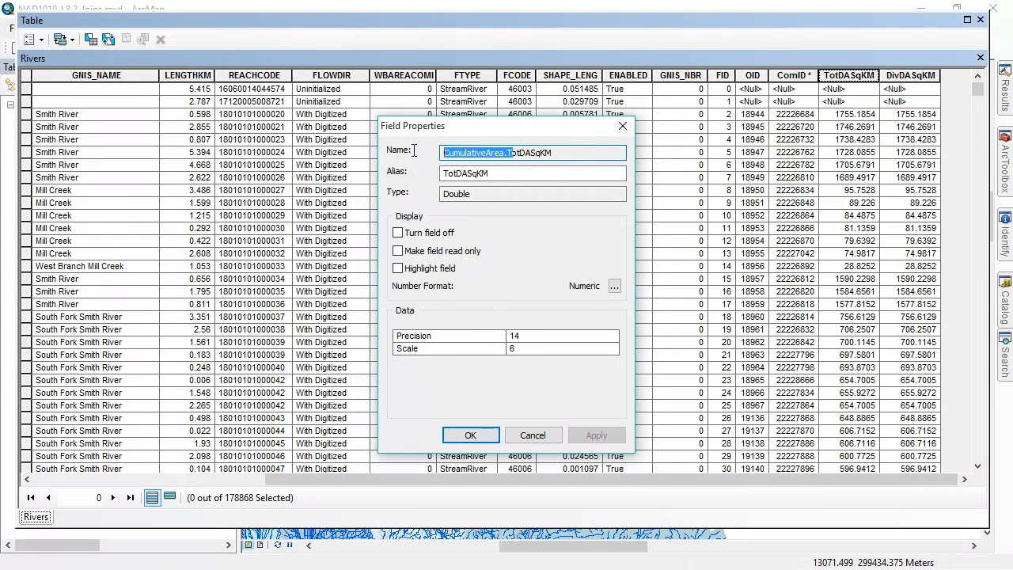
click(512, 155)
drag(507, 153, 578, 154)
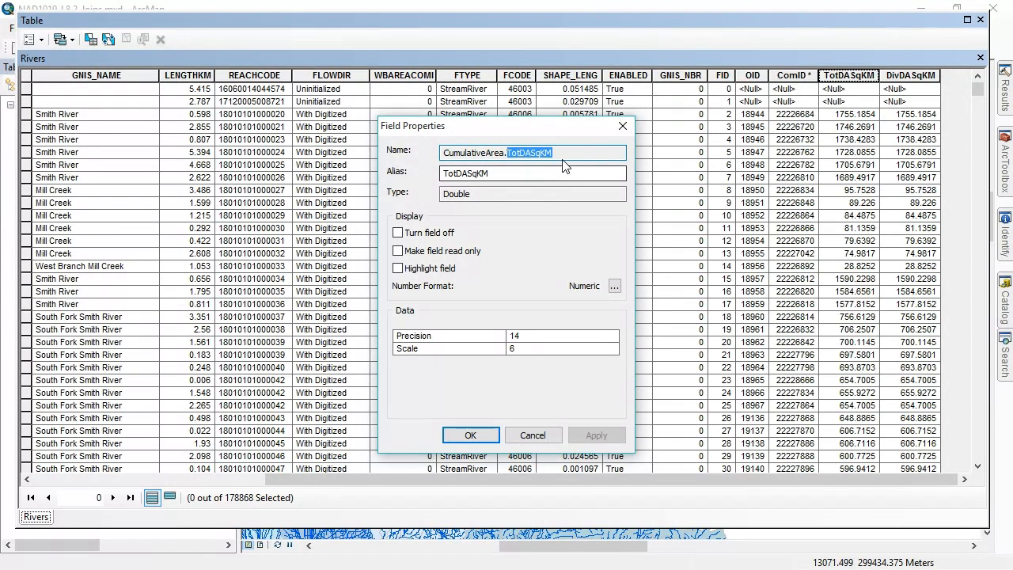
click(473, 433)
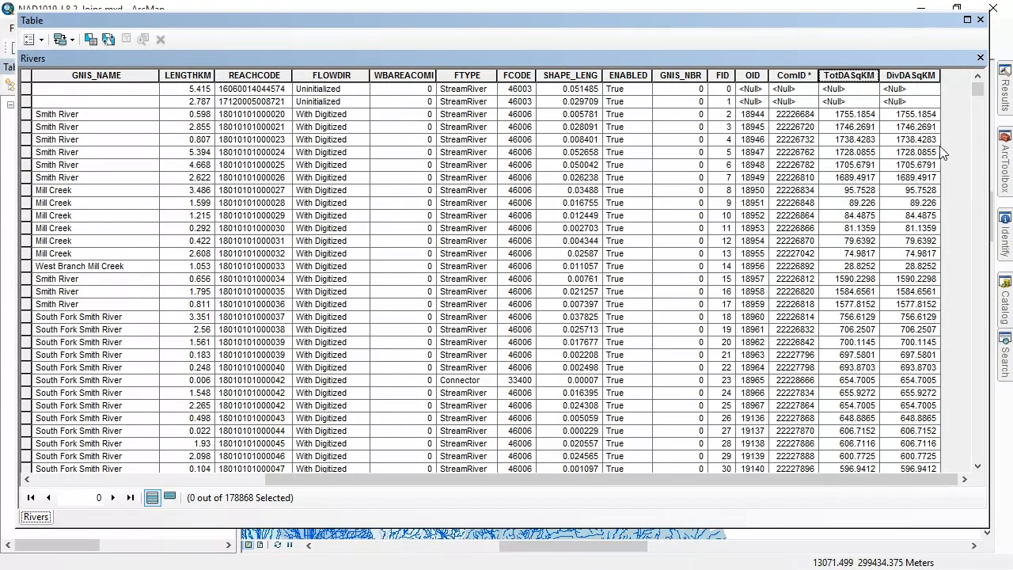
click(980, 20)
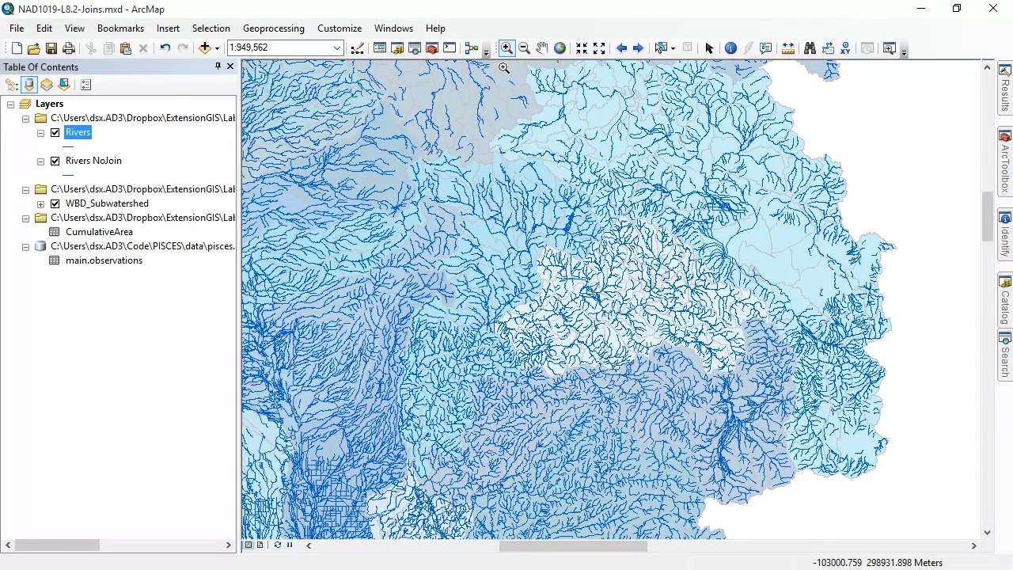
Remove the CumulativeArea join from the Rivers layer
right_click(88, 135)
mouse_move(177, 207)
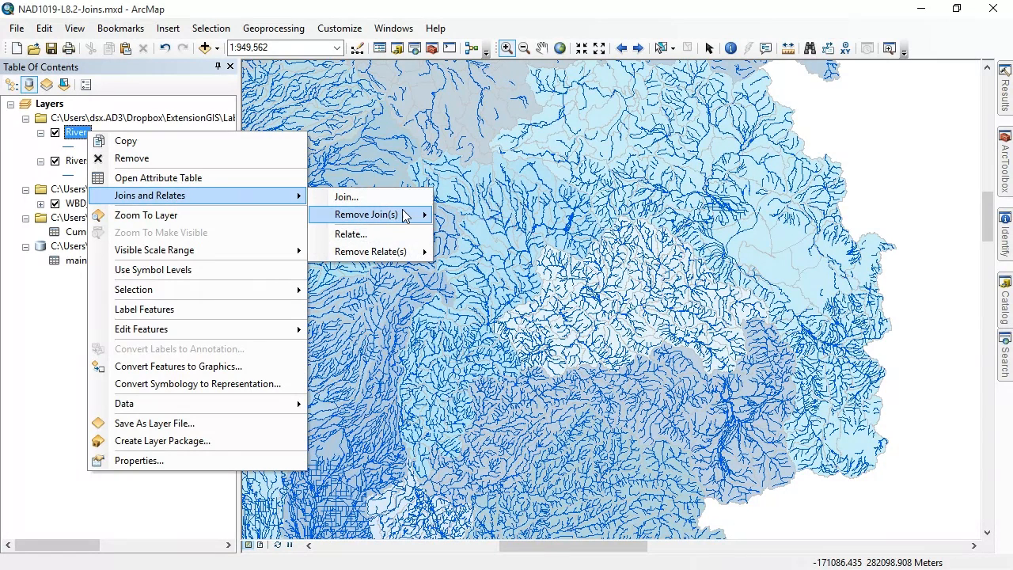
mouse_move(405, 216)
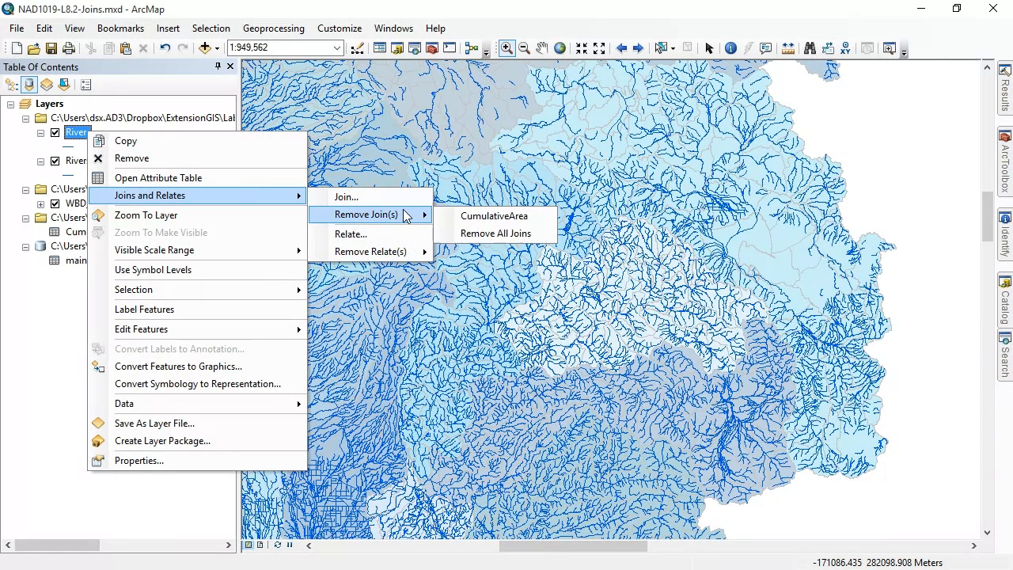
click(533, 220)
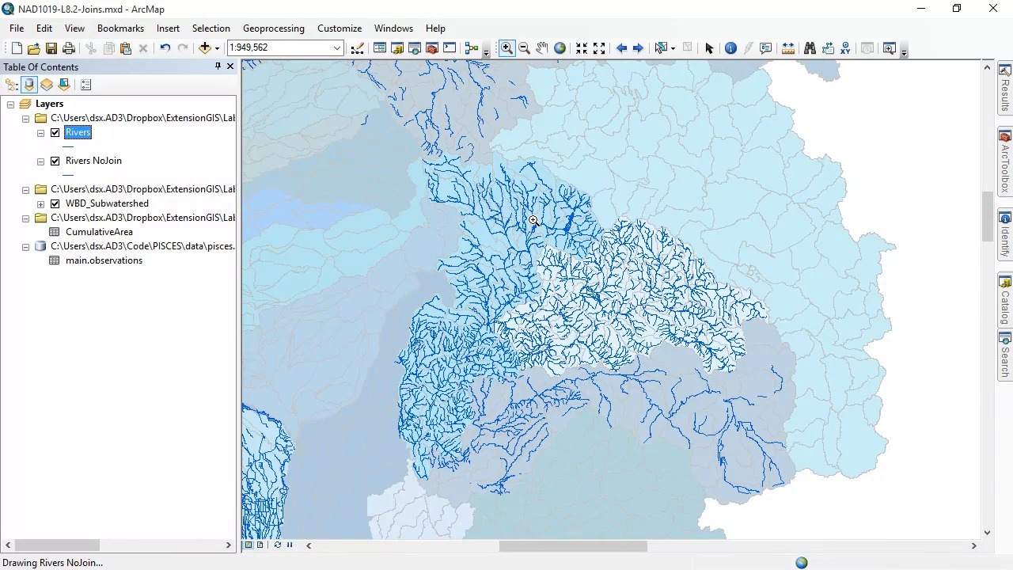
Open the attribute table of Rivers, check which fields remain through the last column, and close it
right_click(80, 133)
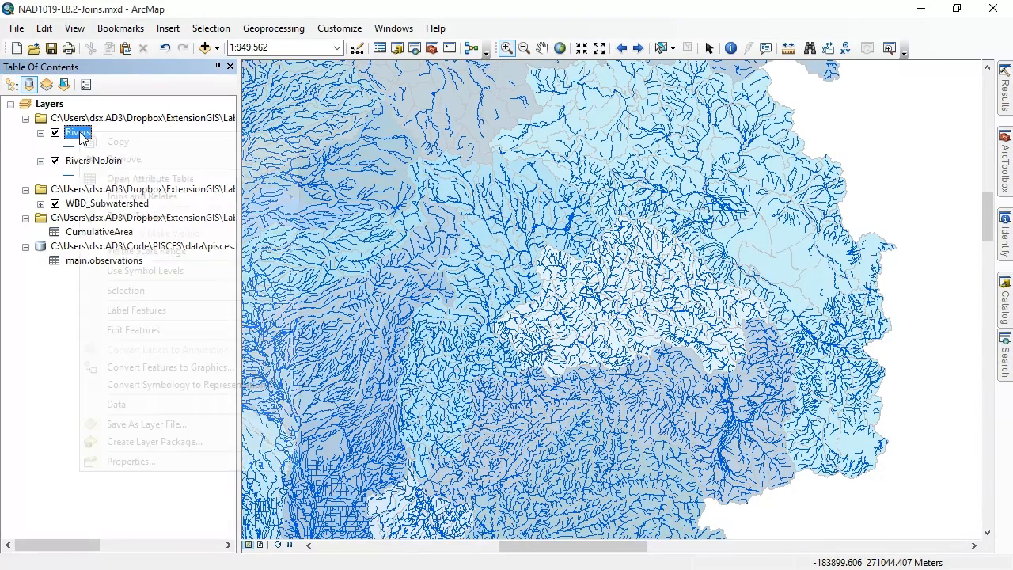
click(148, 178)
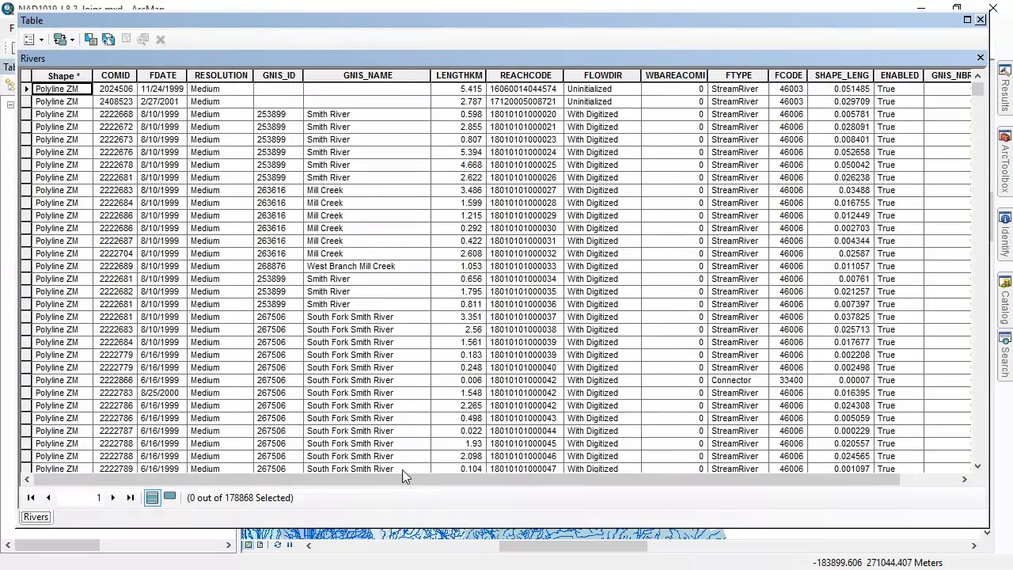
drag(383, 476, 443, 477)
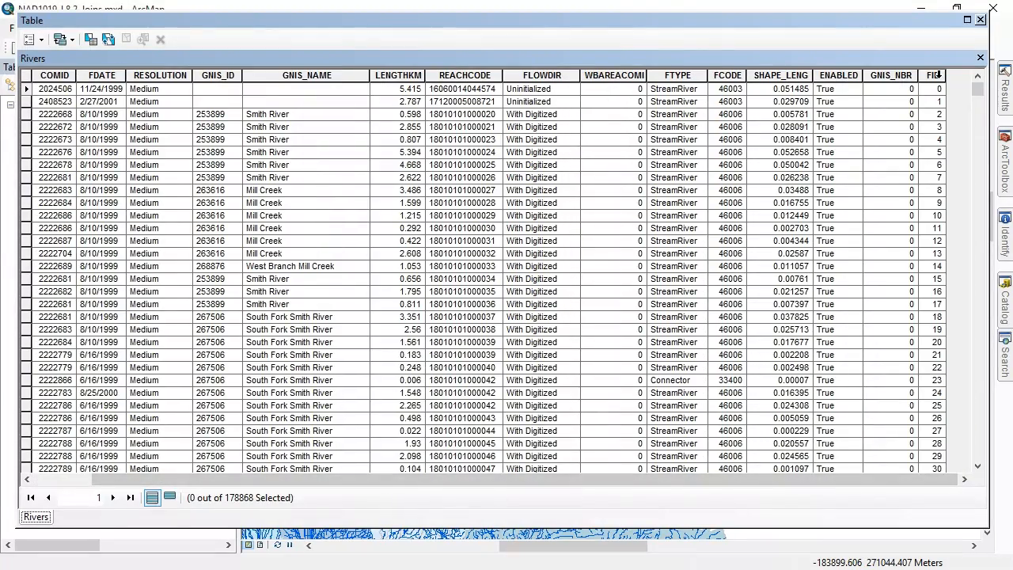
click(980, 19)
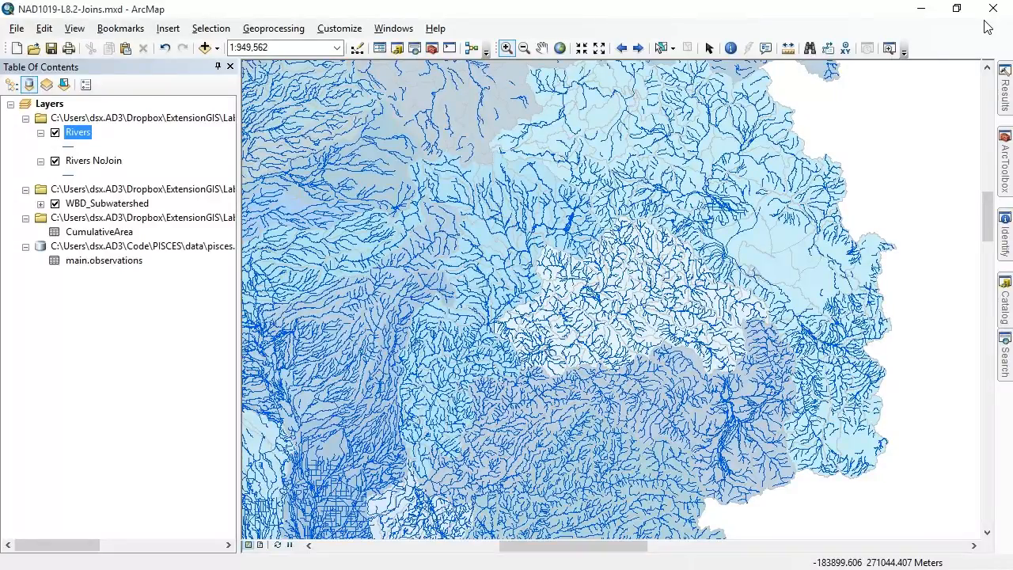
Join the CumulativeArea table to the Rivers layer, matching COMID to ComID and keeping all records
right_click(77, 134)
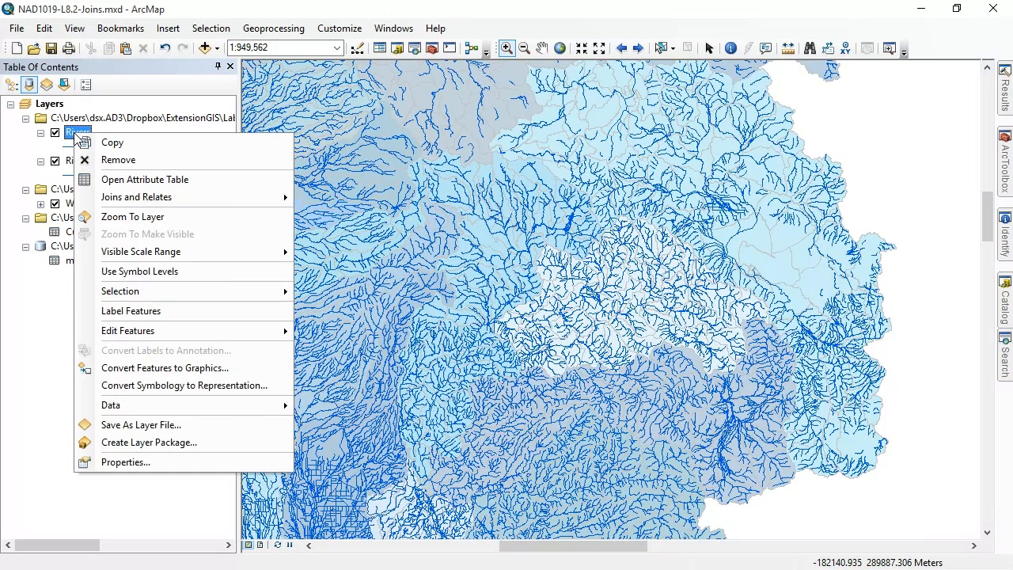
mouse_move(165, 198)
click(346, 200)
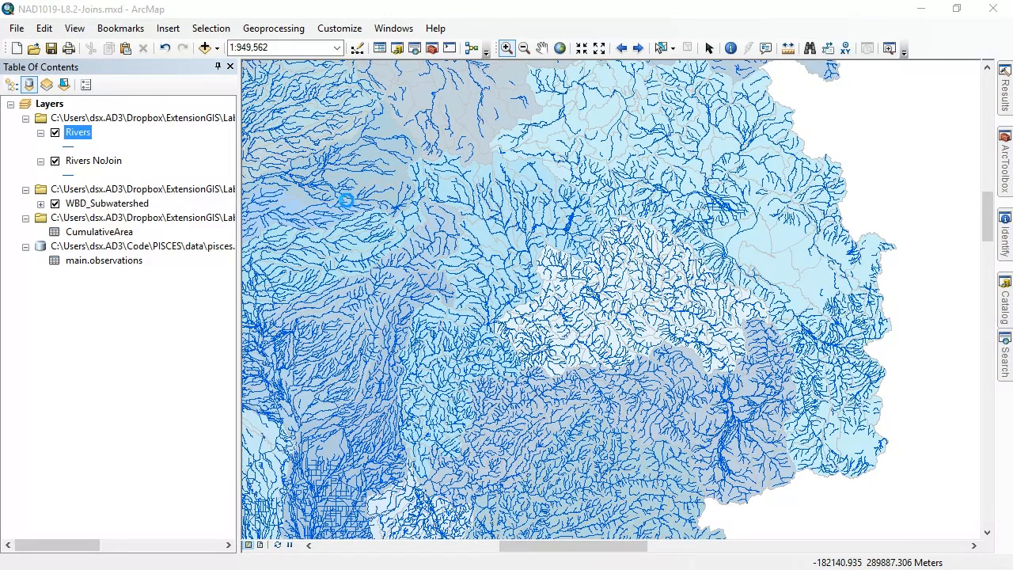
click(611, 181)
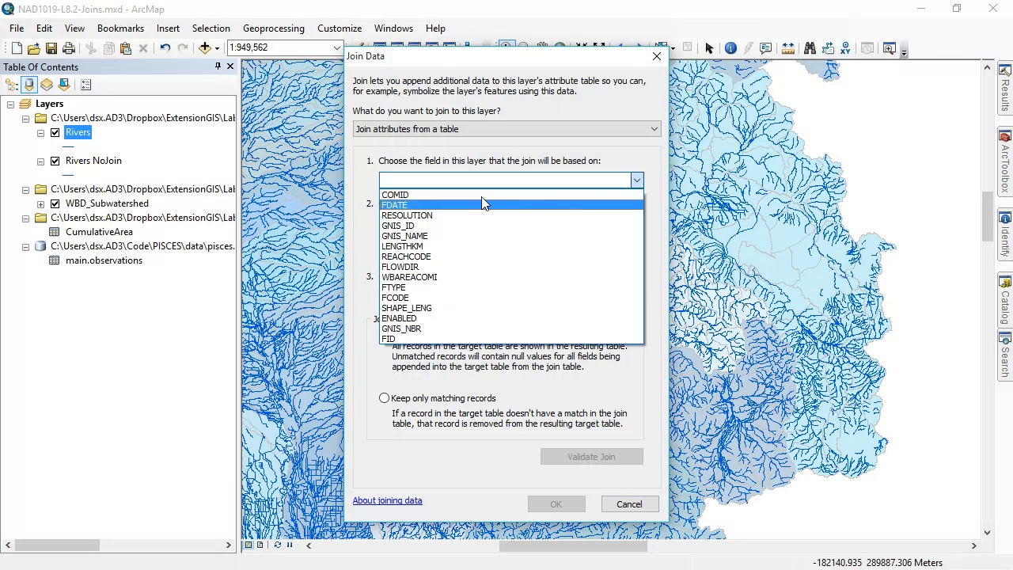
click(475, 194)
click(474, 296)
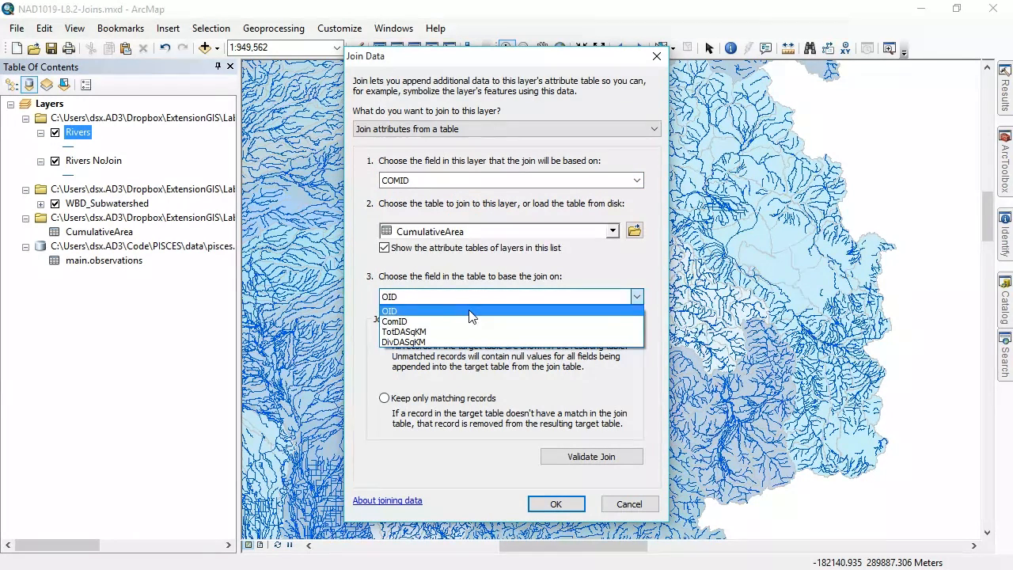
click(466, 321)
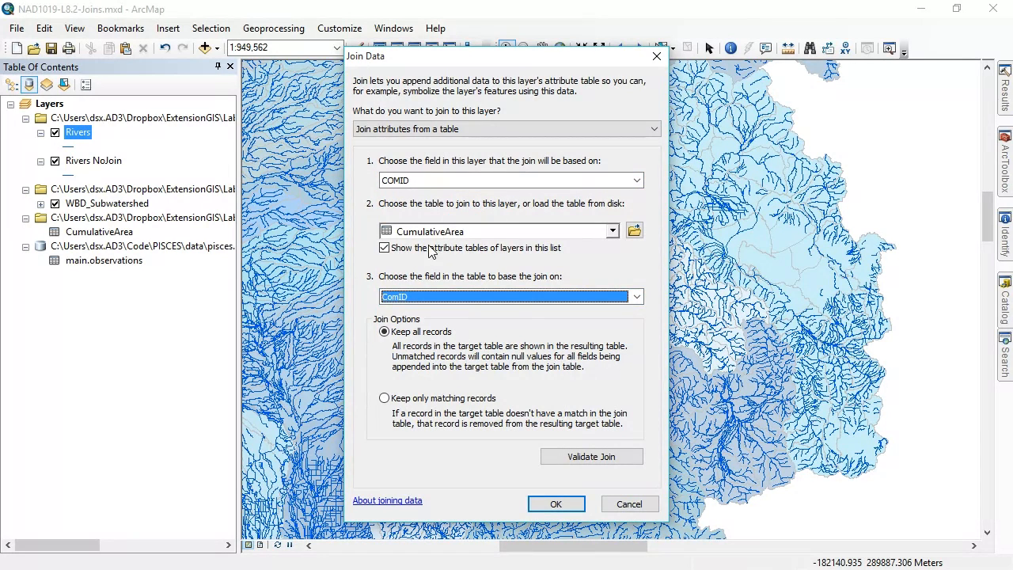
click(558, 503)
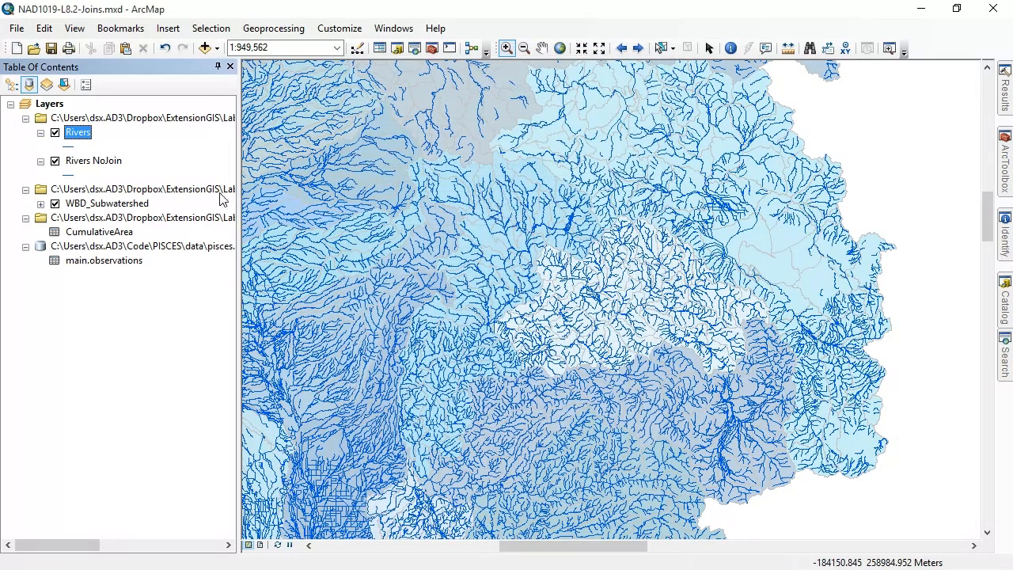
Open the Rivers attribute table, view the fields appended from CumulativeArea, and close the table
right_click(86, 134)
click(114, 180)
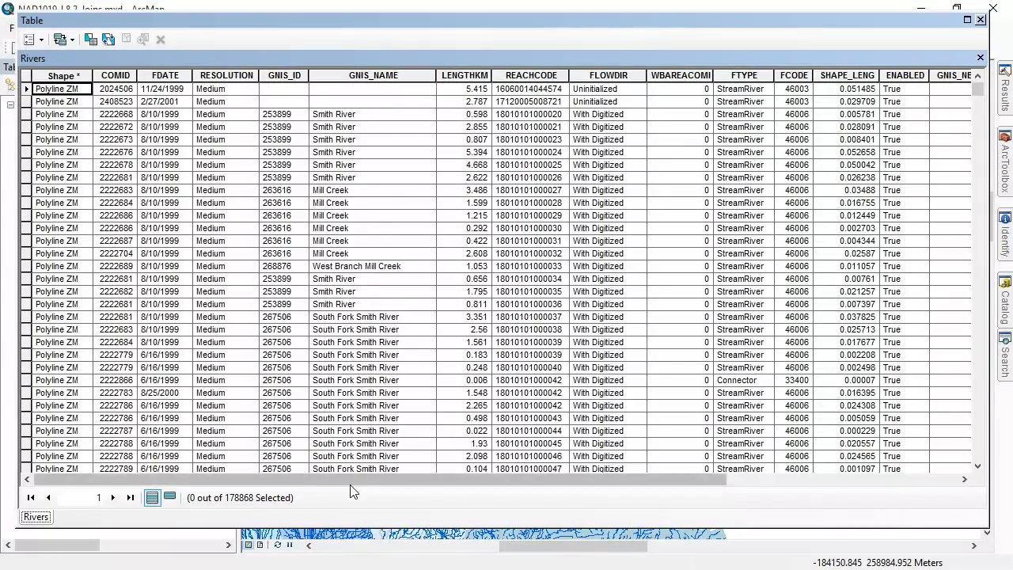
drag(351, 479, 581, 479)
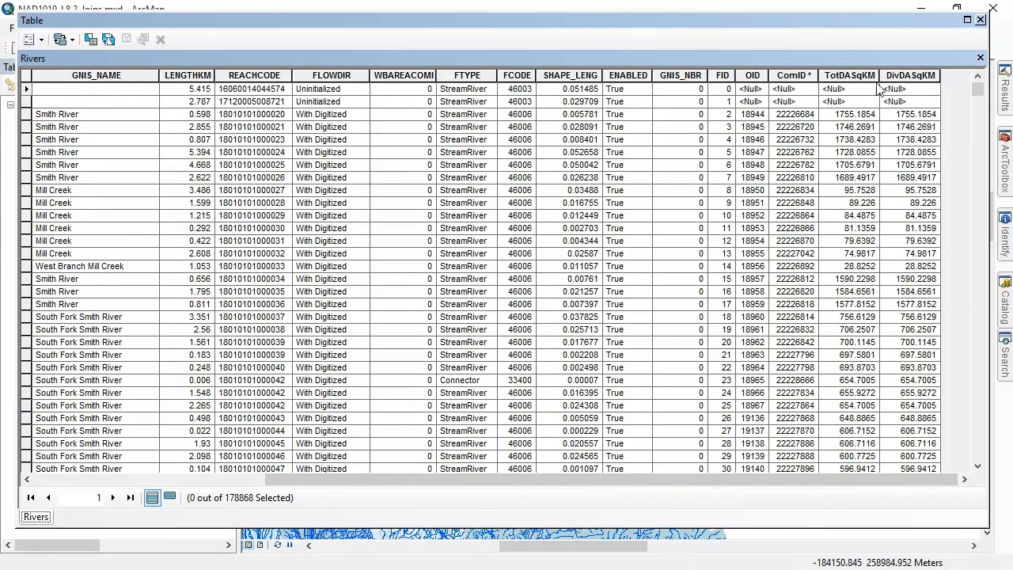
click(979, 19)
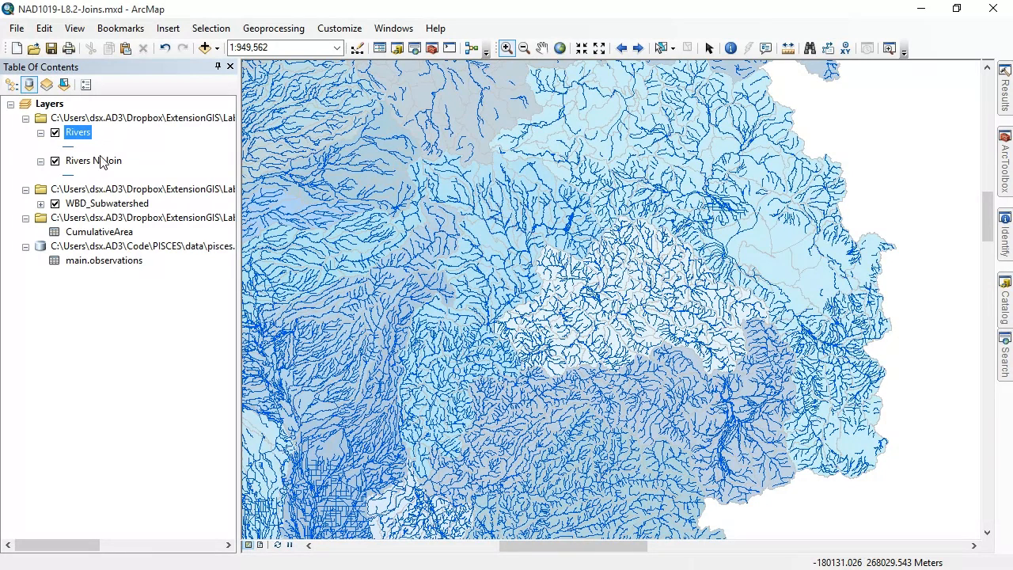
Open the attribute table of Rivers NoJoin, check its fields through the last column for comparison, and close it
click(89, 163)
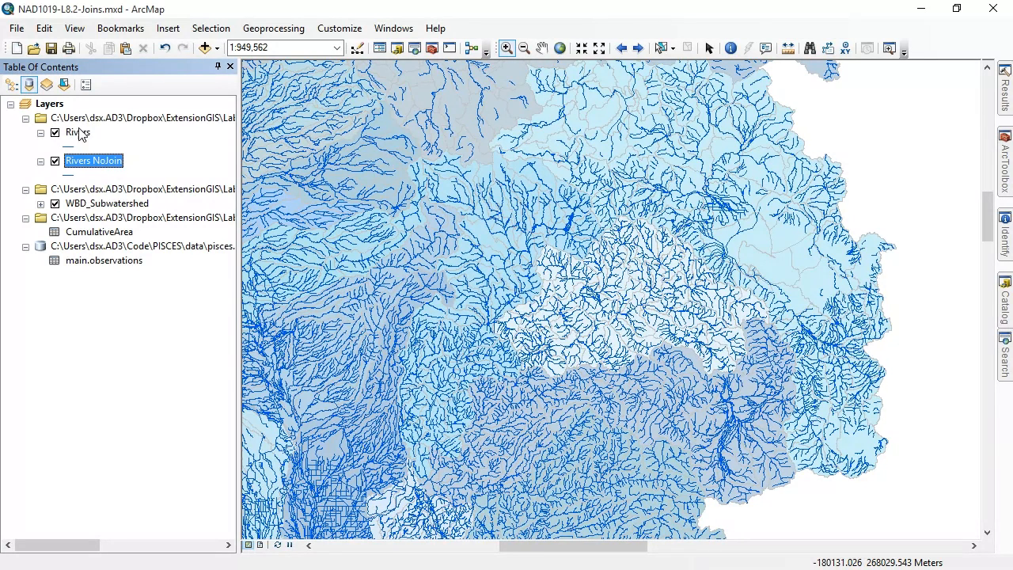
right_click(99, 162)
click(162, 201)
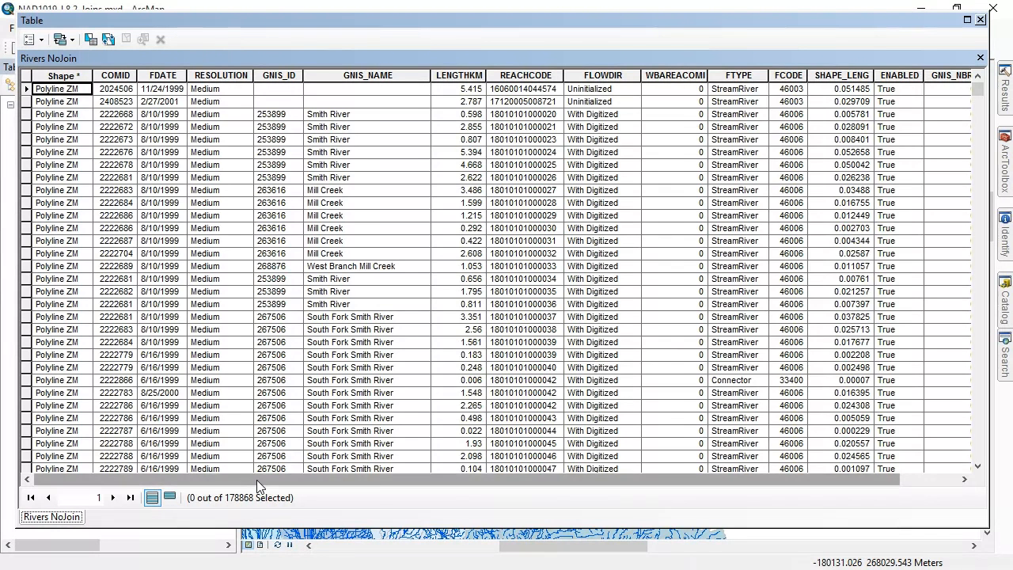
drag(256, 480, 375, 488)
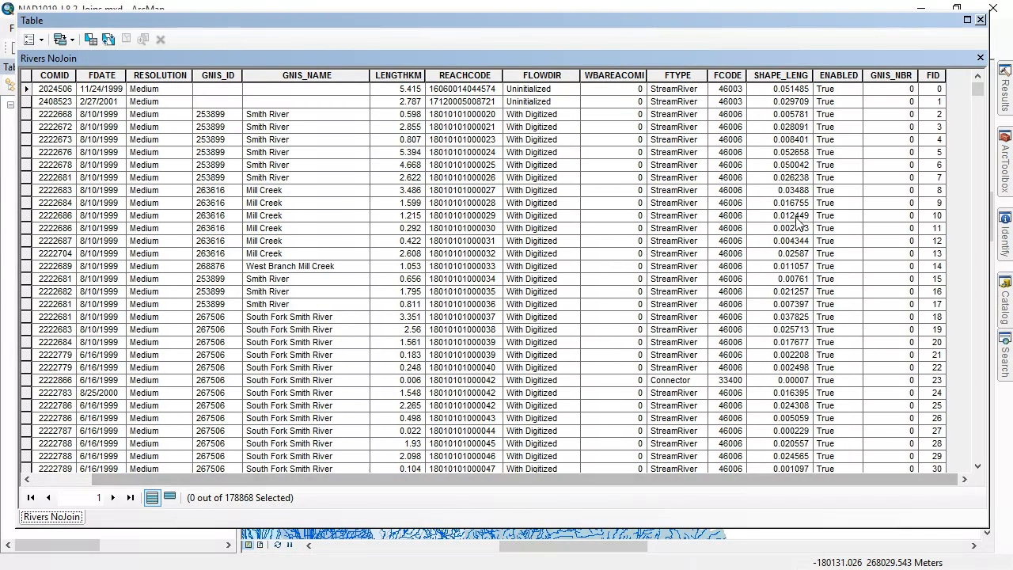
click(980, 19)
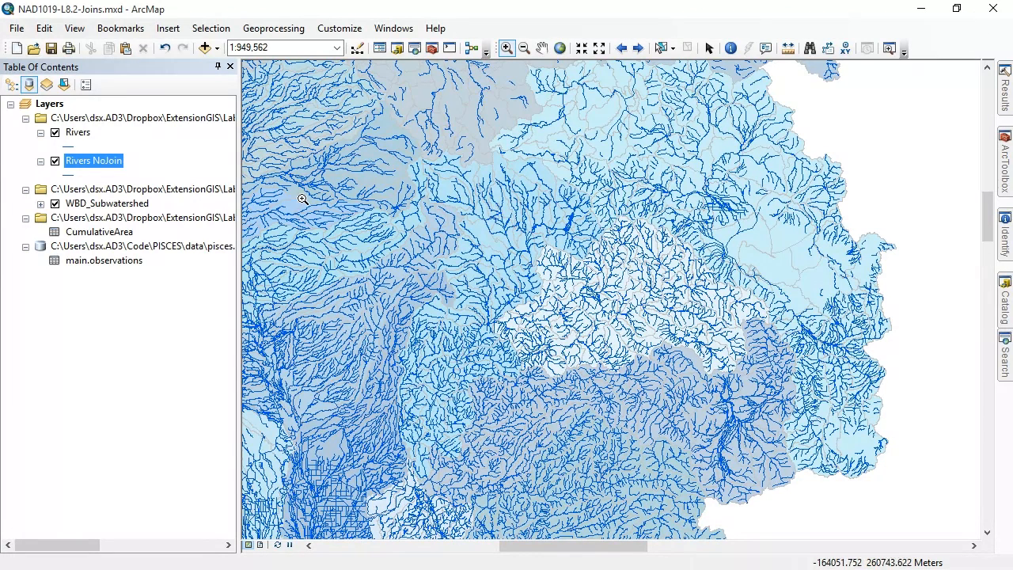
Remove the CumulativeArea join from the Rivers layer
click(79, 133)
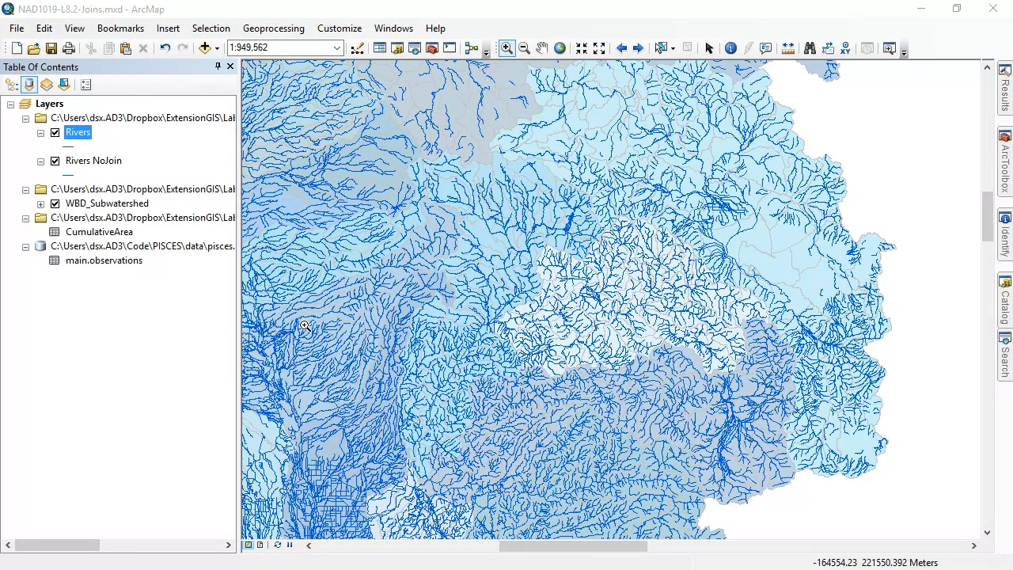
right_click(85, 132)
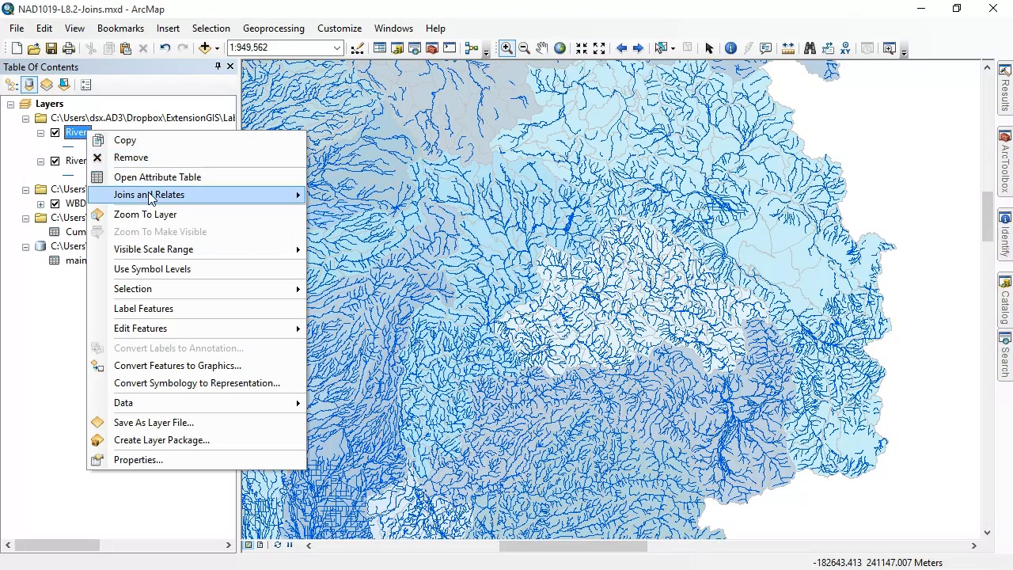
mouse_move(174, 196)
mouse_move(369, 213)
click(518, 221)
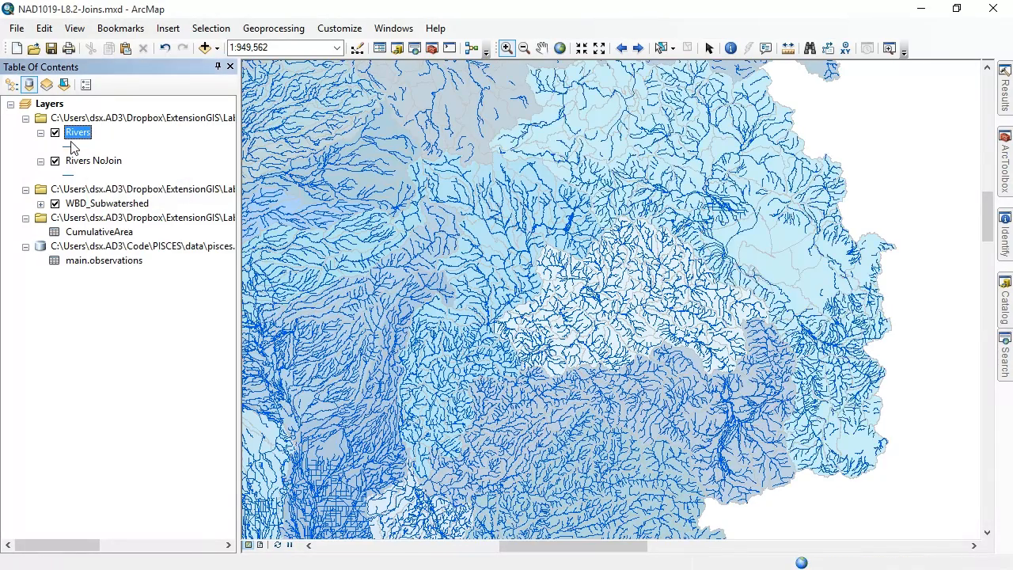
Join CumulativeArea to the Rivers layer with mismatched key fields, COMID against OID, keeping all records
right_click(87, 138)
mouse_move(177, 197)
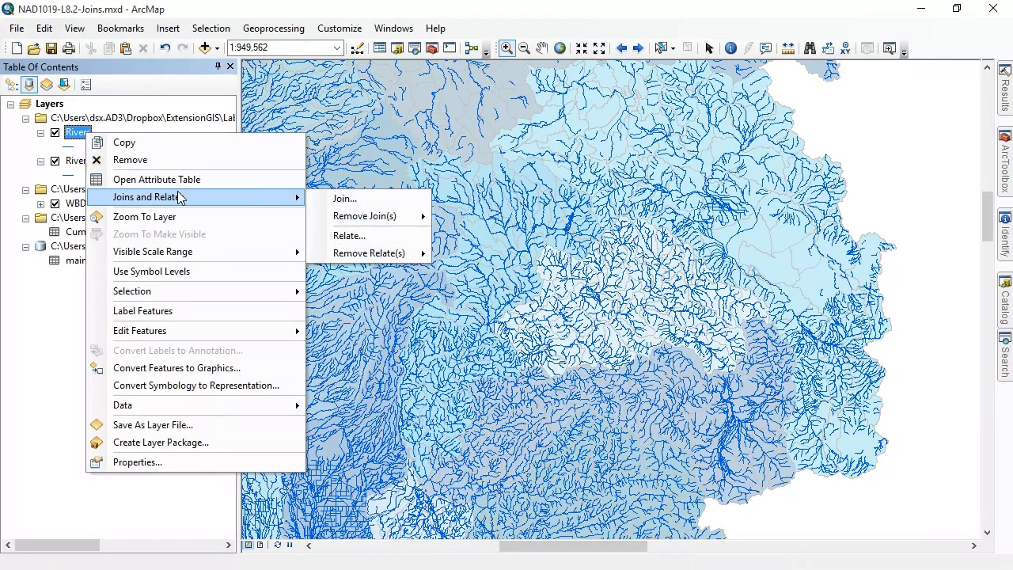
click(374, 200)
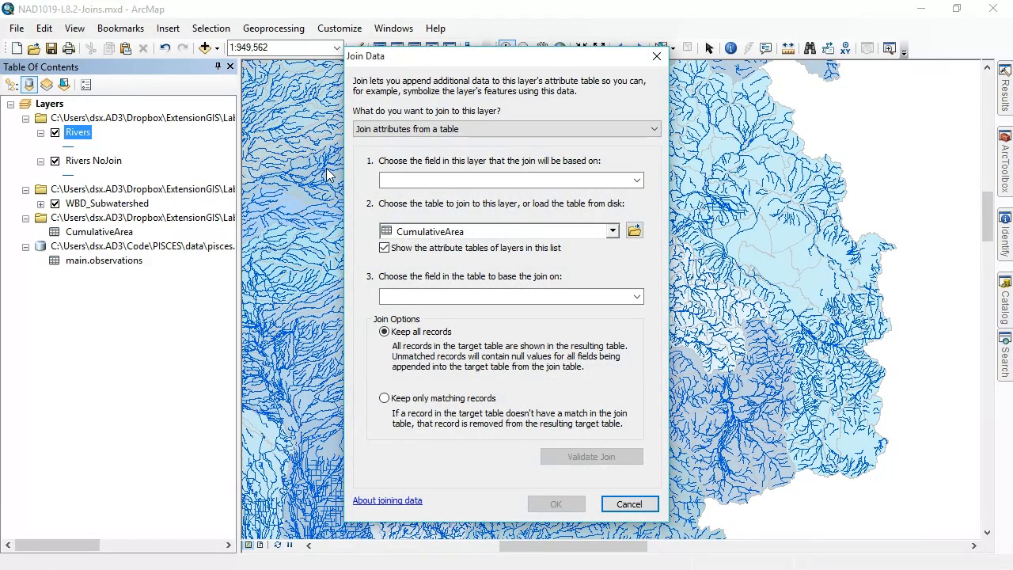
click(582, 180)
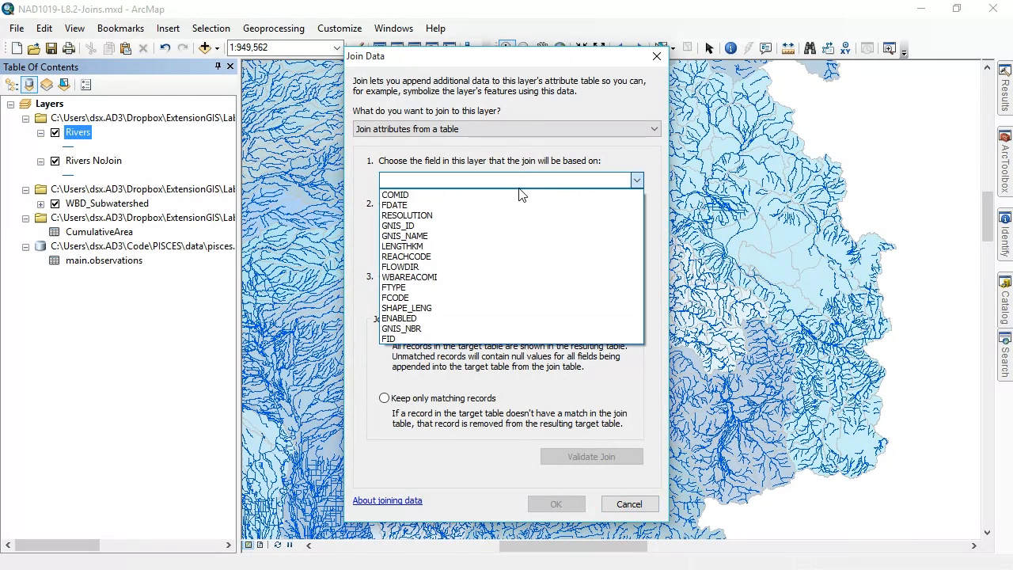
click(520, 194)
click(556, 298)
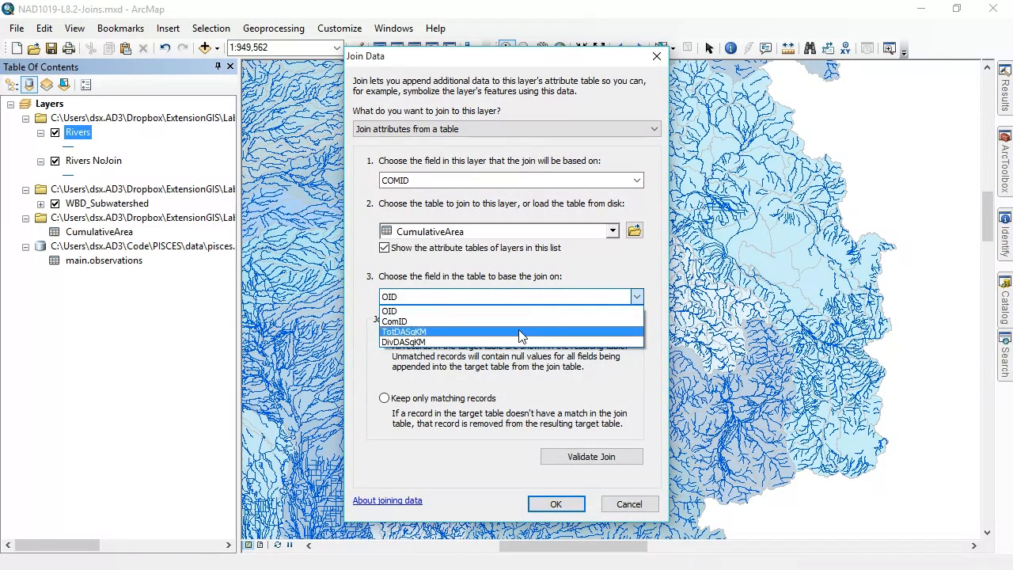
click(506, 310)
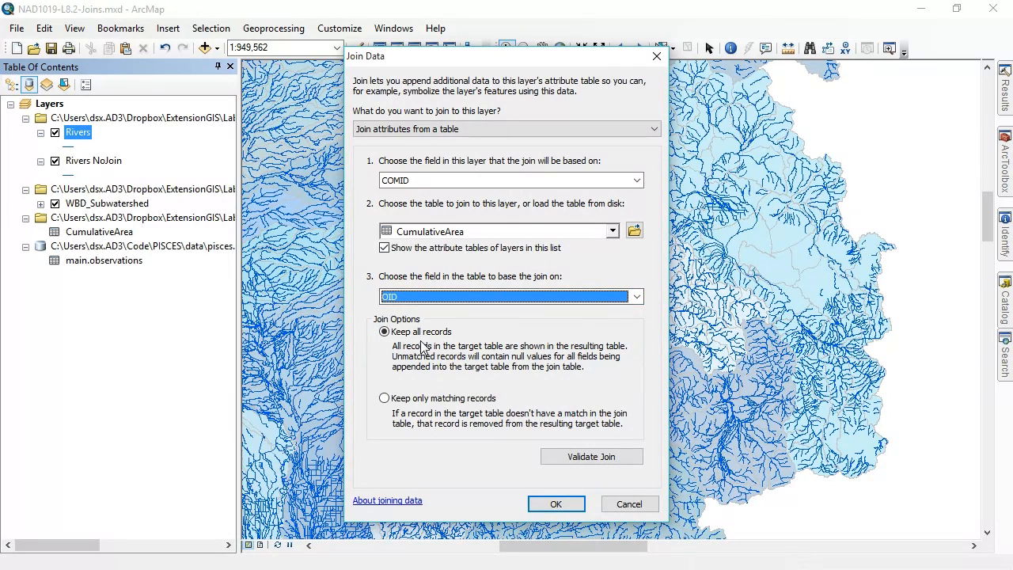
click(554, 503)
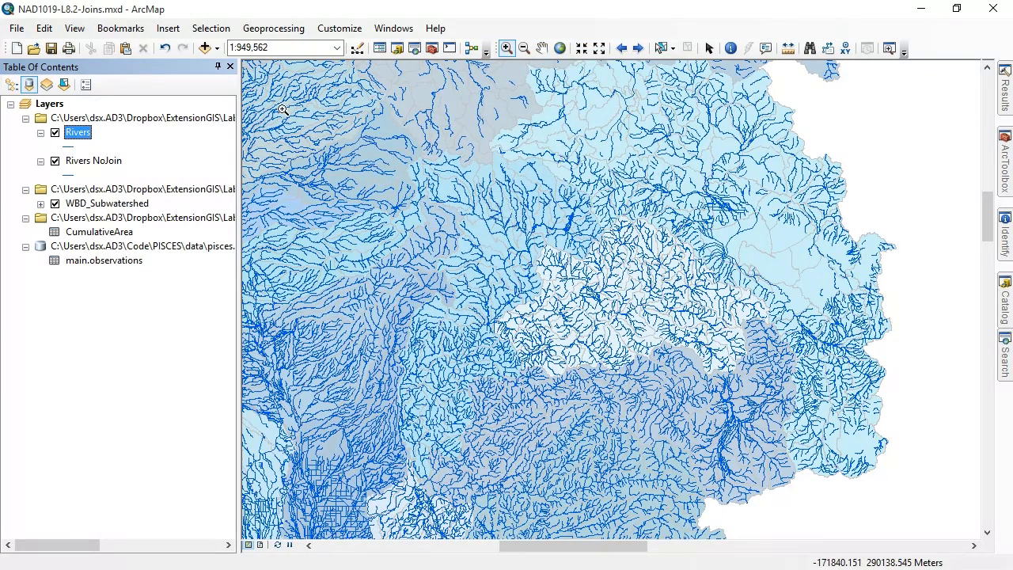
Open the Rivers attribute table, highlight the TotDASqKM and DivDASqKM columns to inspect their joined values, and close it
right_click(82, 133)
click(137, 177)
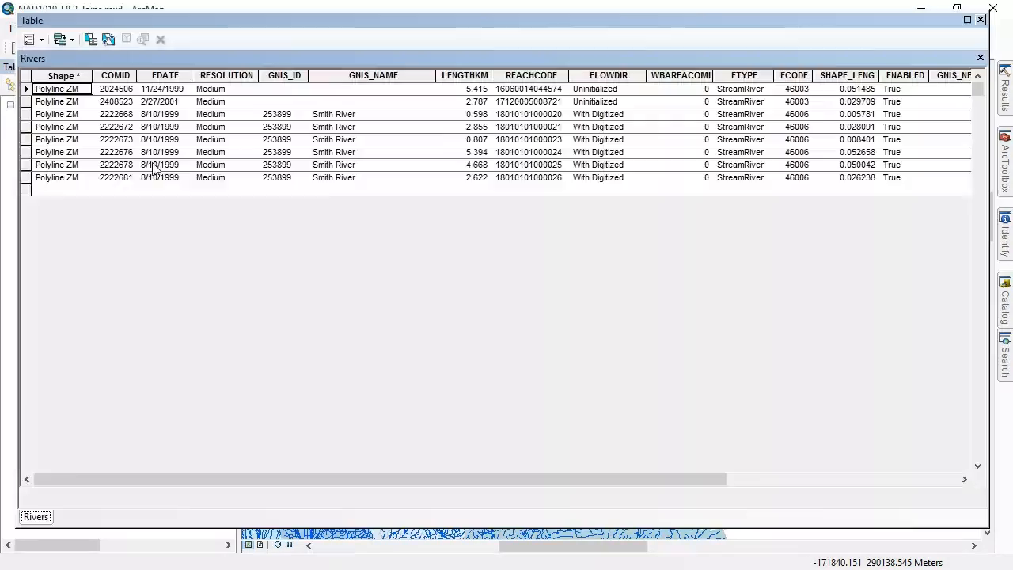
drag(398, 478, 630, 479)
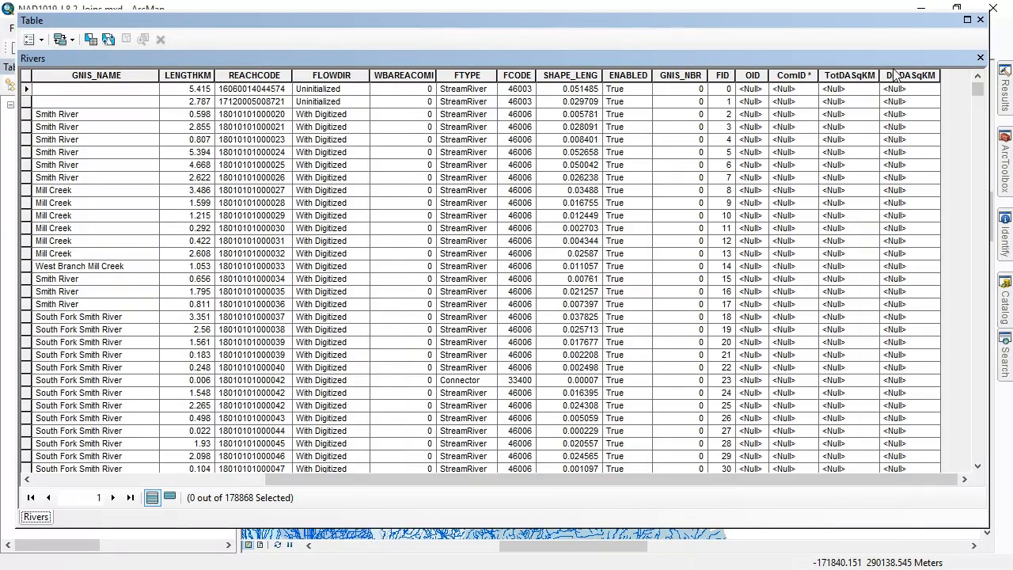
drag(871, 74, 909, 74)
mouse_move(979, 93)
mouse_down()
mouse_move(1007, 481)
mouse_move(1008, 259)
mouse_move(977, 89)
mouse_up()
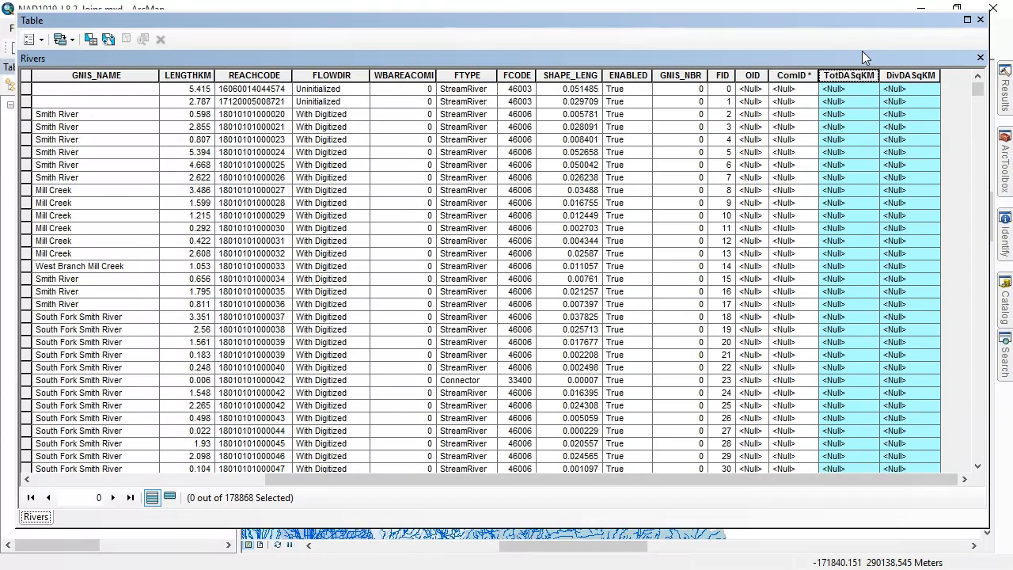
click(980, 20)
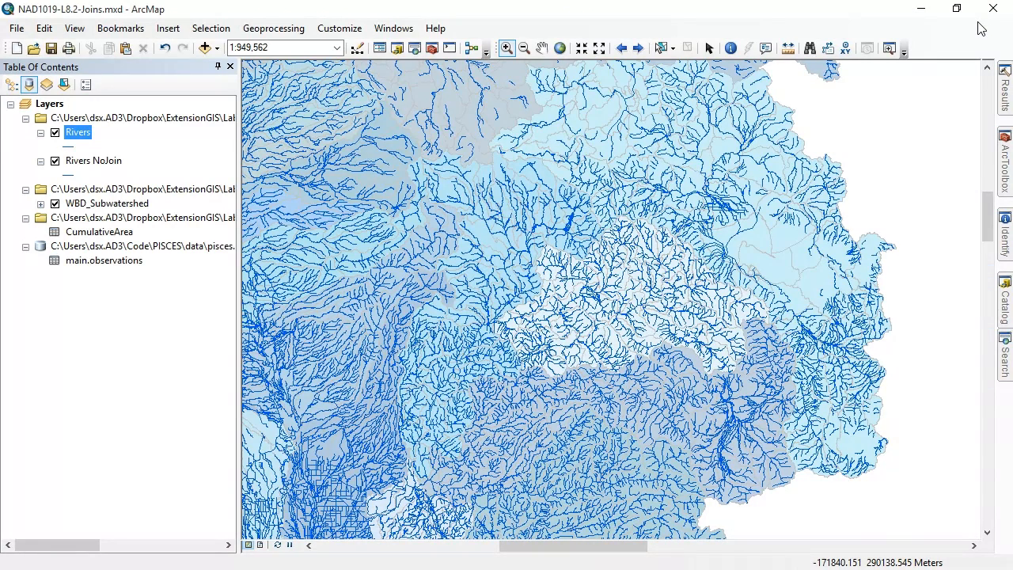
Remove the mismatched COMID-to-OID join with CumulativeArea from the Rivers layer
right_click(86, 133)
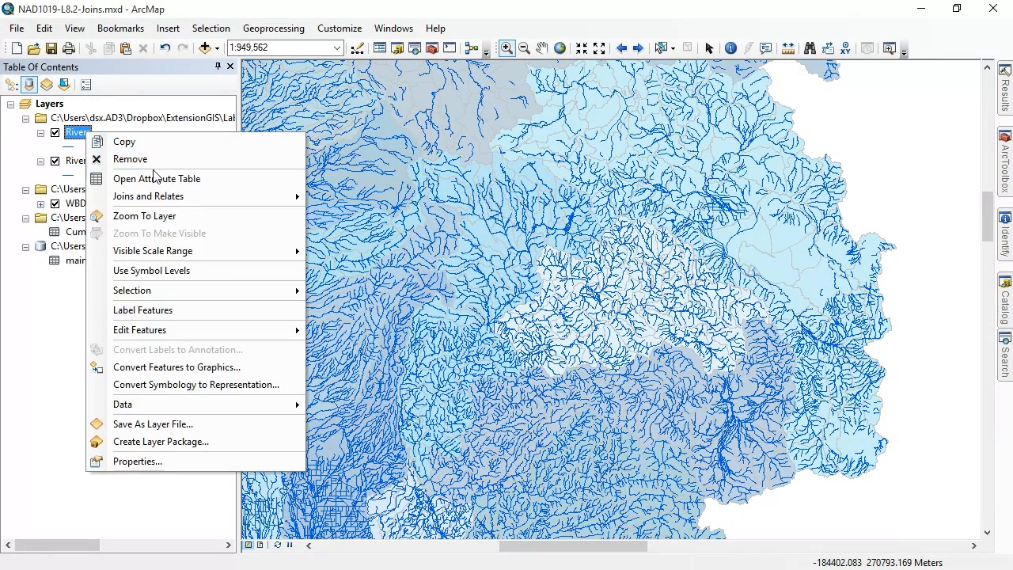
mouse_move(166, 196)
mouse_move(407, 219)
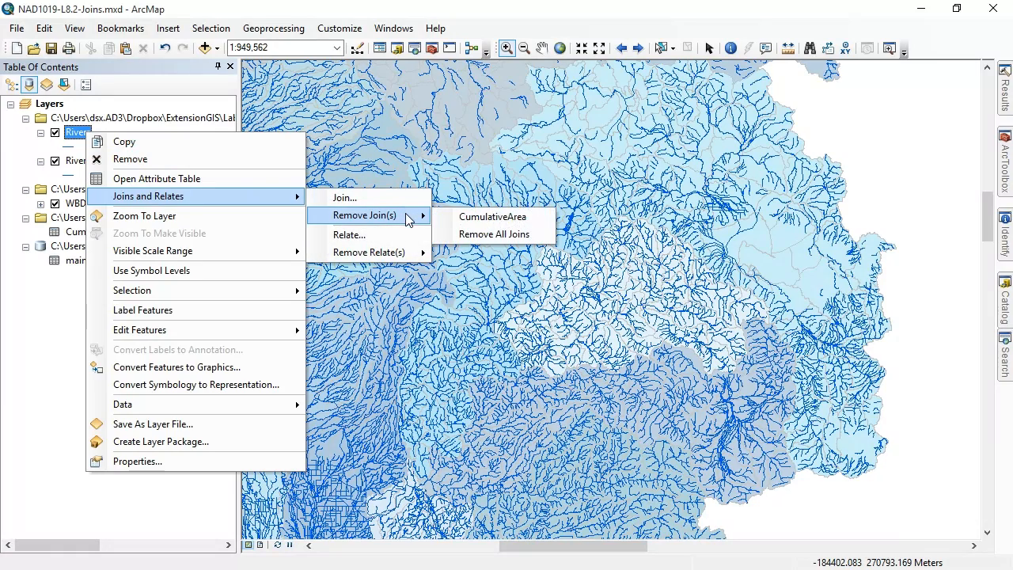
click(519, 219)
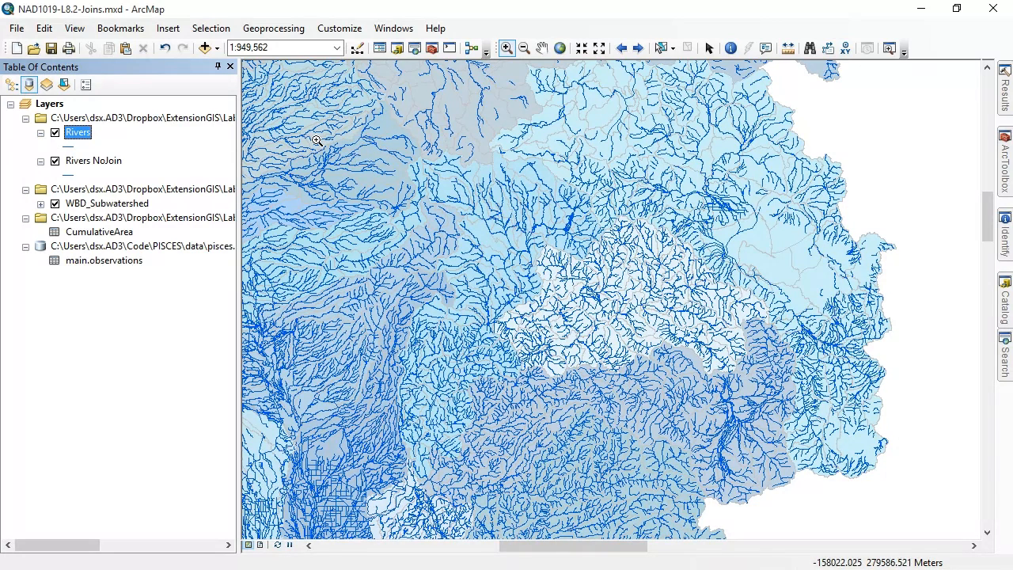
Hide the Rivers and Rivers NoJoin layers and set the WBD_Subwatershed layer's transparency to 0%
click(54, 132)
click(54, 160)
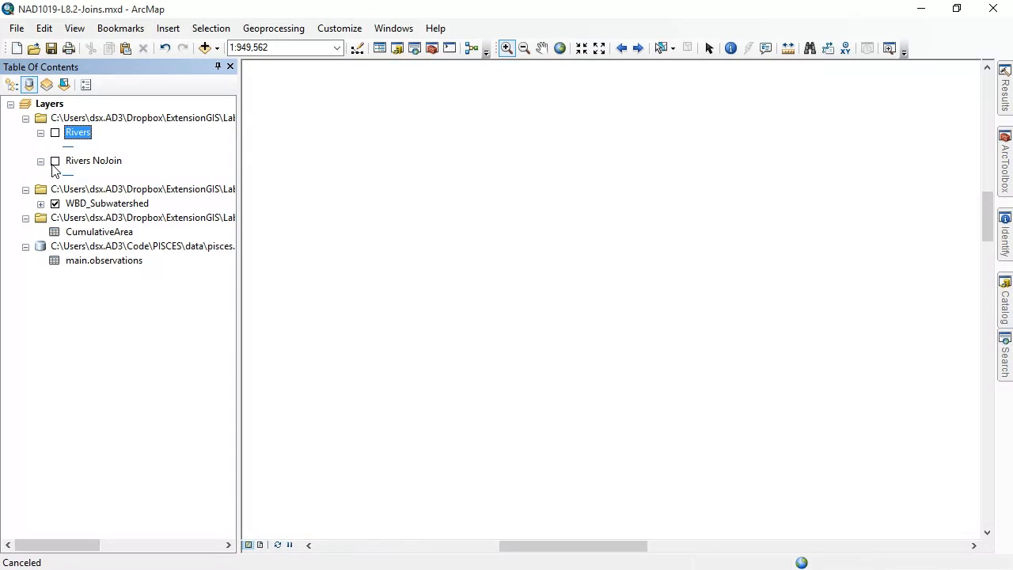
right_click(96, 207)
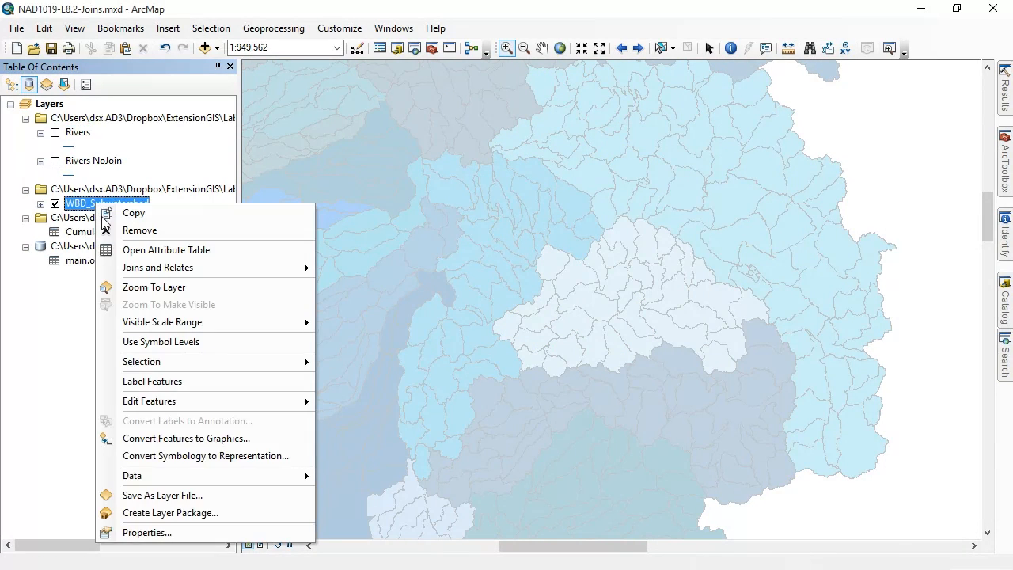
click(194, 538)
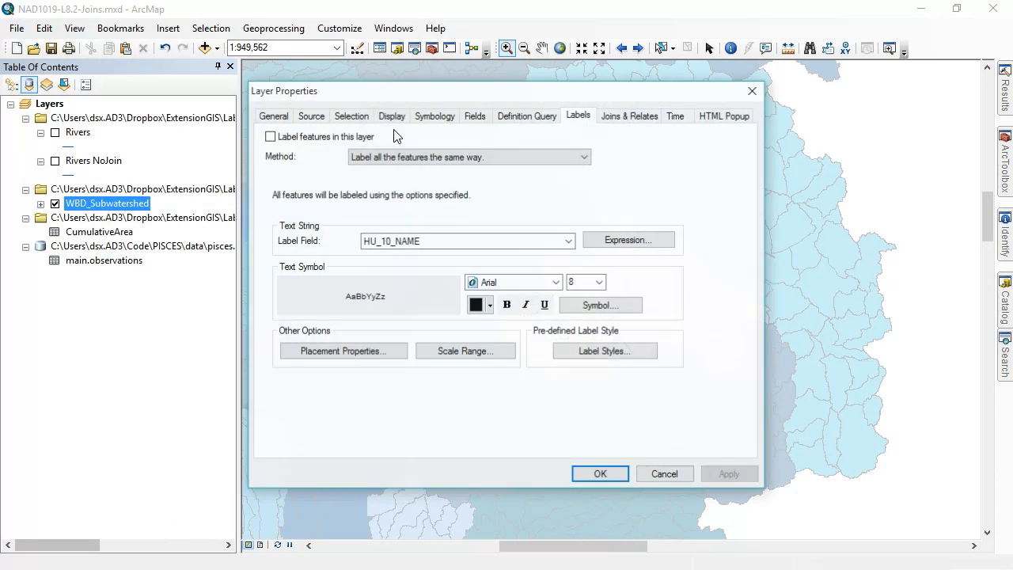
click(391, 117)
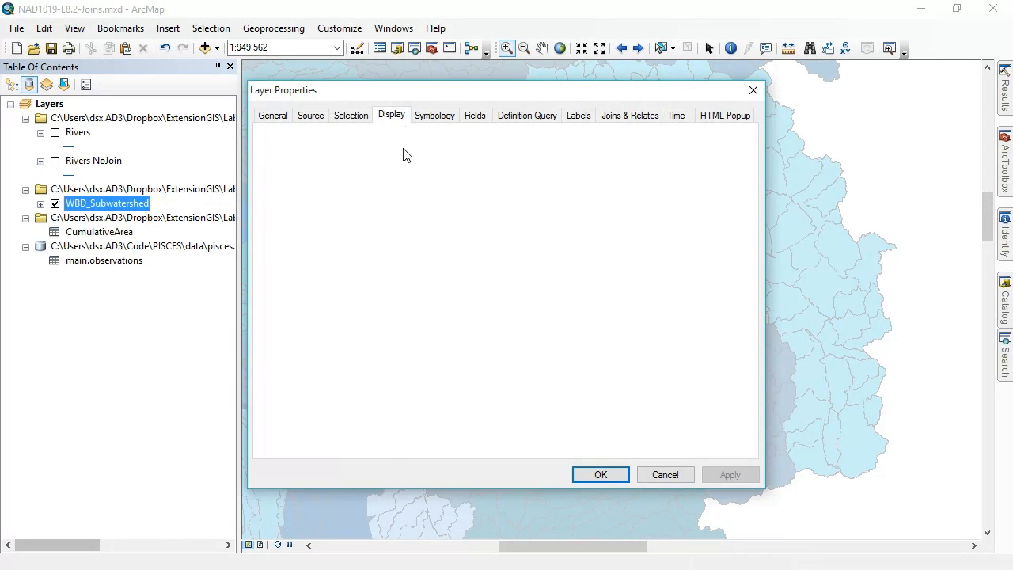
text(0)
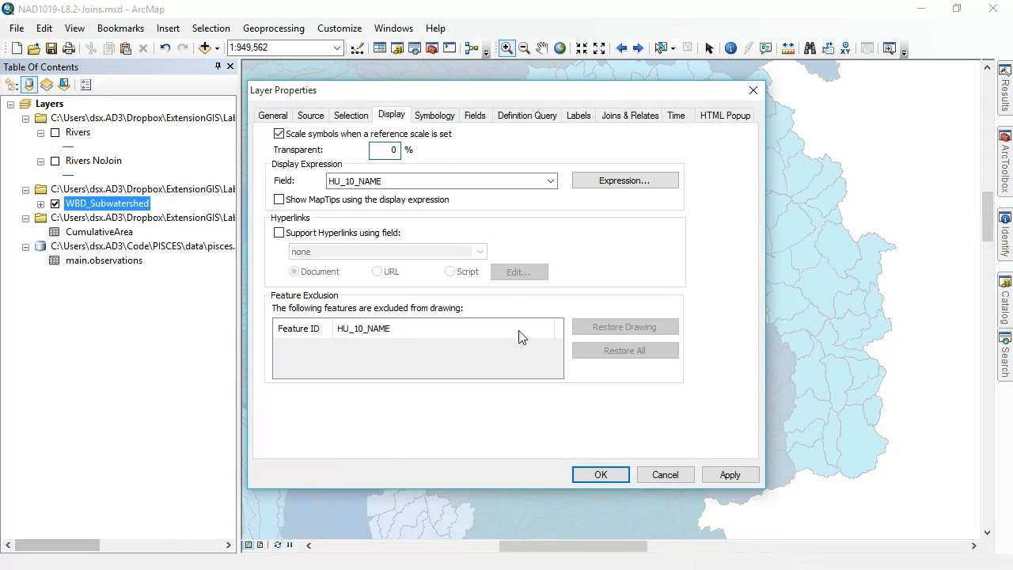
click(598, 474)
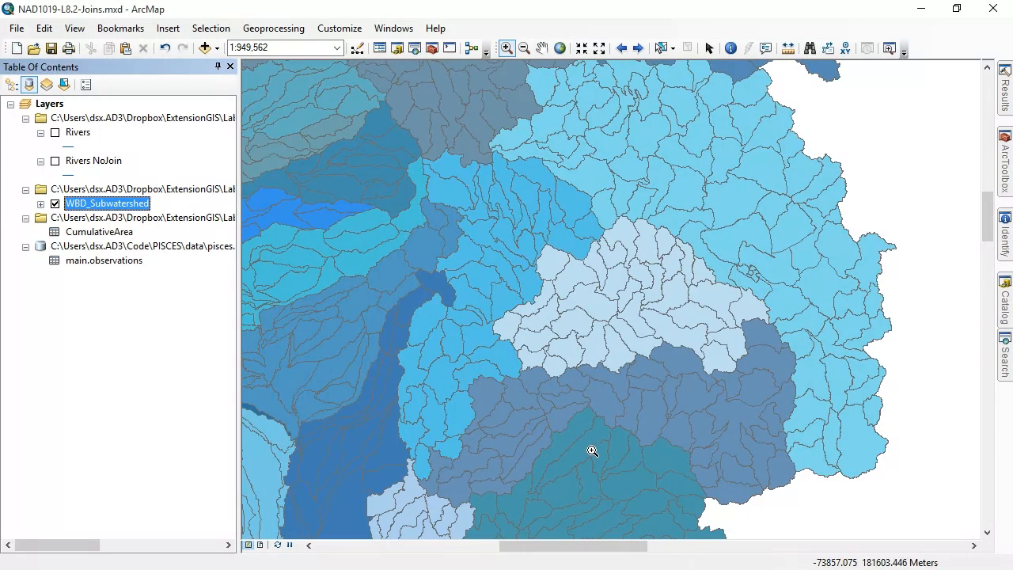
Start a relate on the WBD_Subwatershed layer and choose main.observations as the related table
click(113, 260)
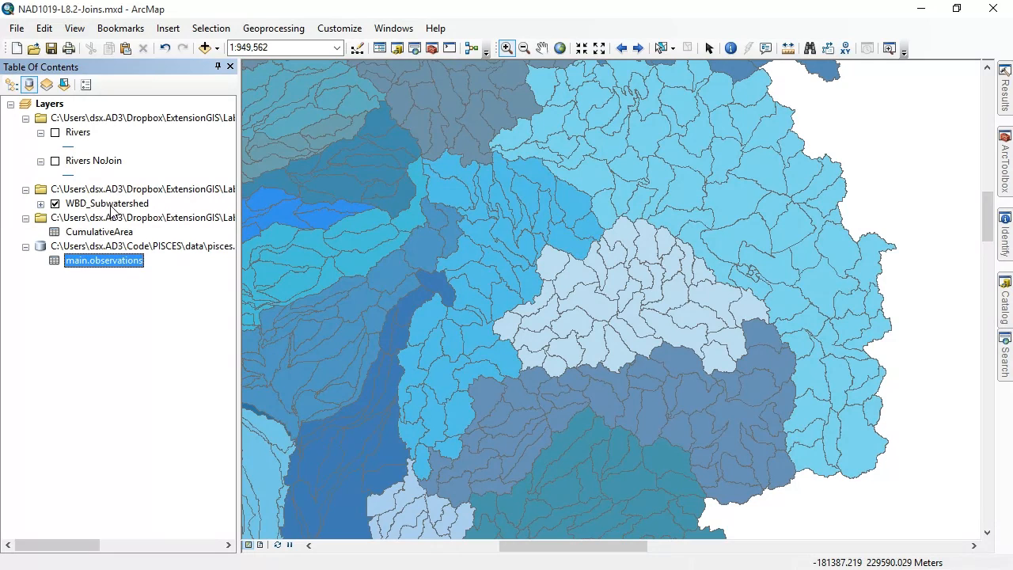
right_click(111, 204)
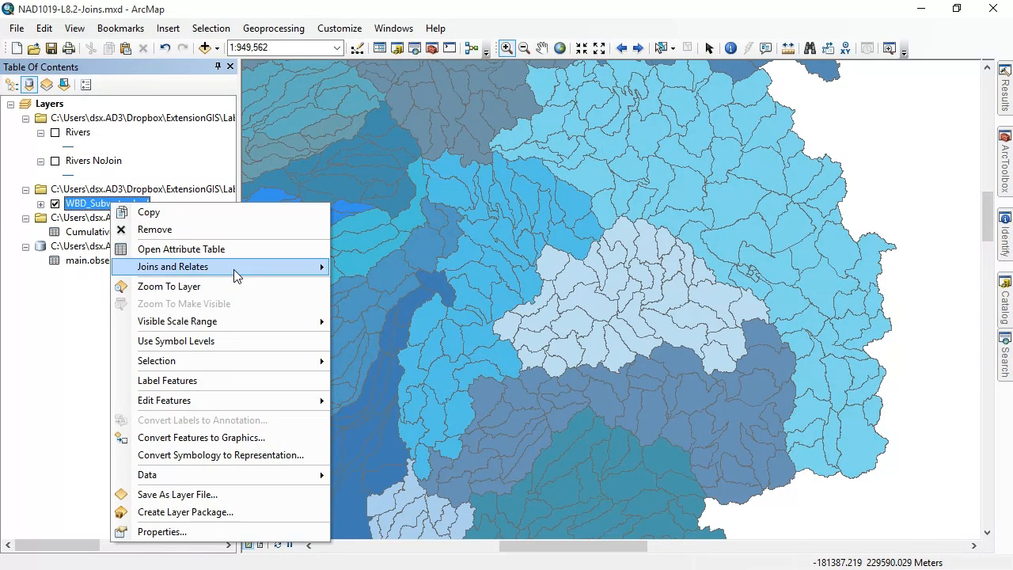
mouse_move(238, 275)
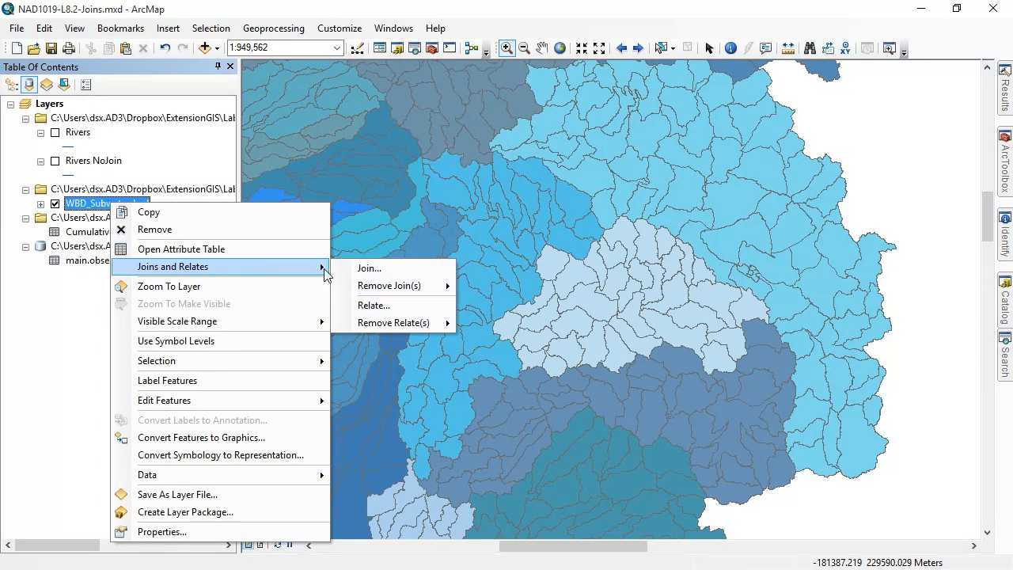
click(413, 305)
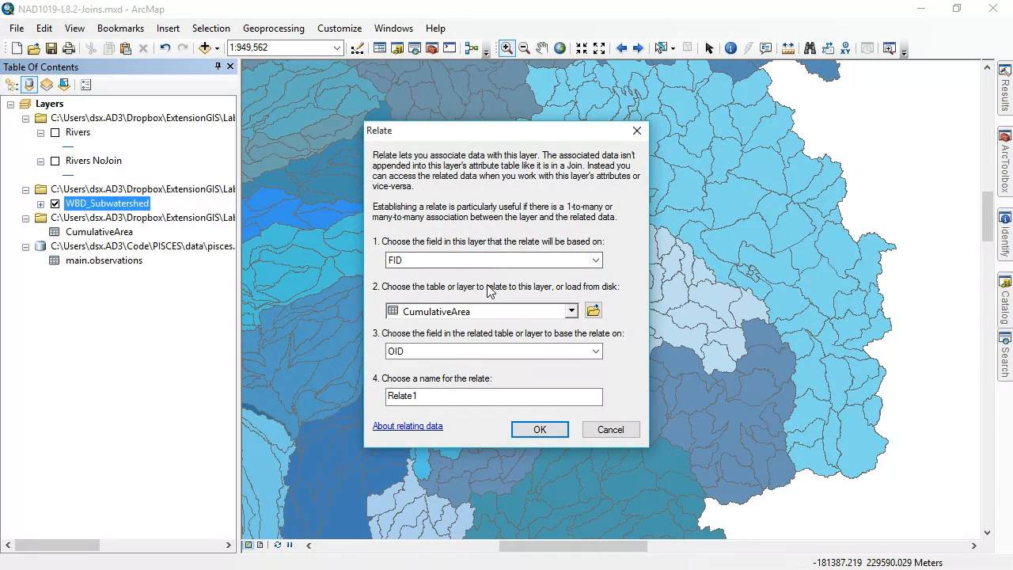
key(alt)
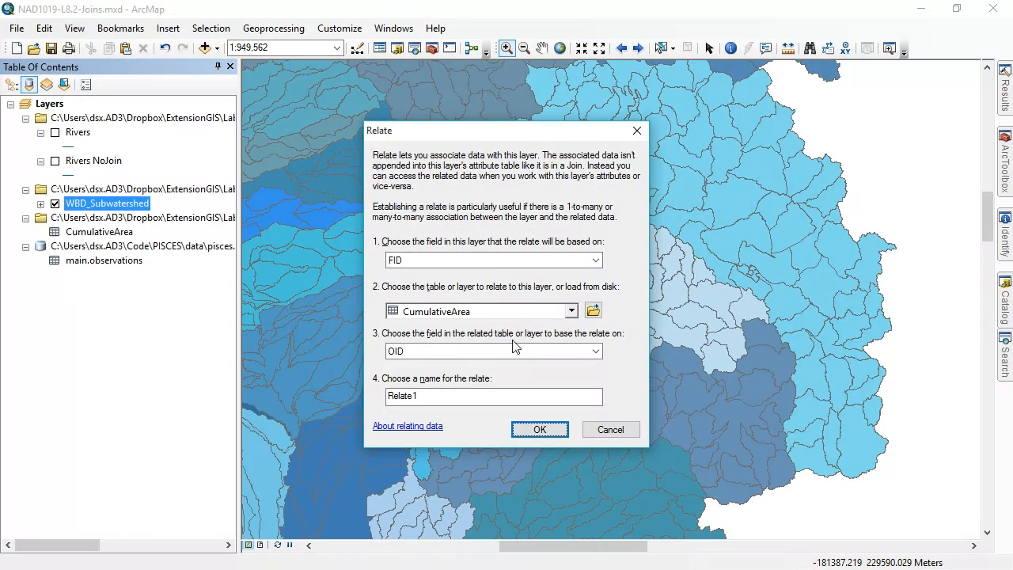
click(523, 312)
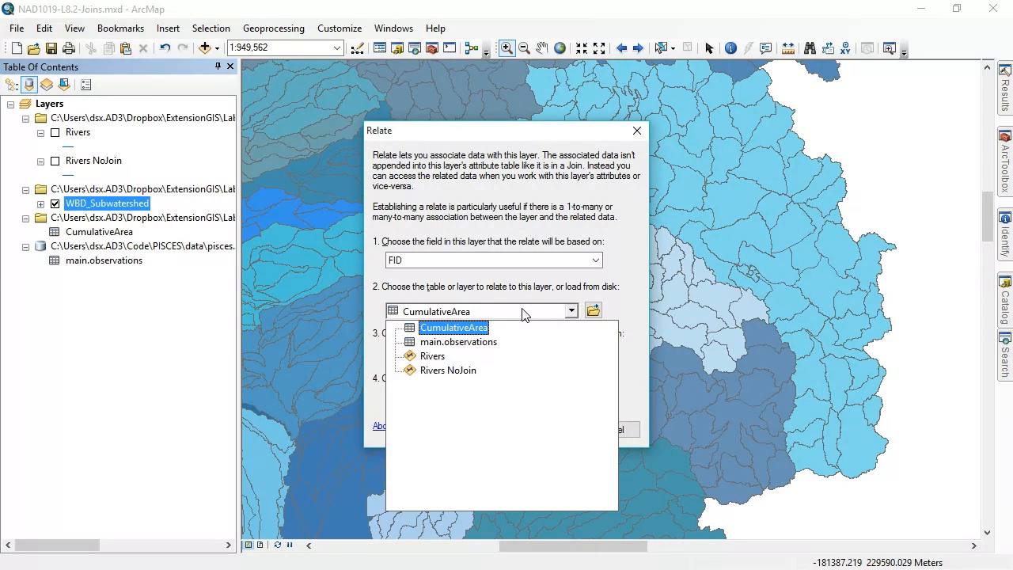
click(459, 341)
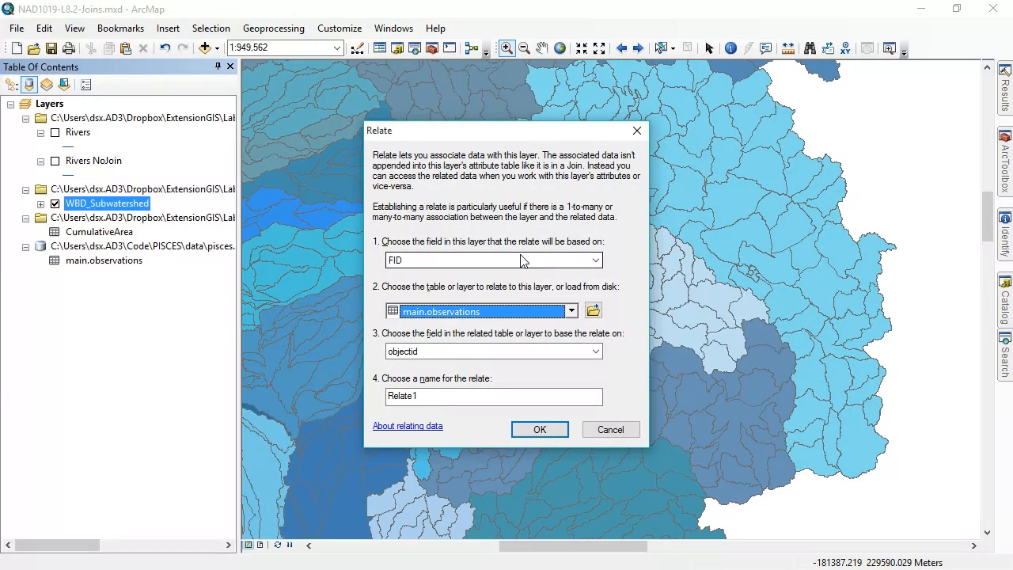
Base the relate on HUC_12 in the layer and zone_id in the main.observations table
click(597, 259)
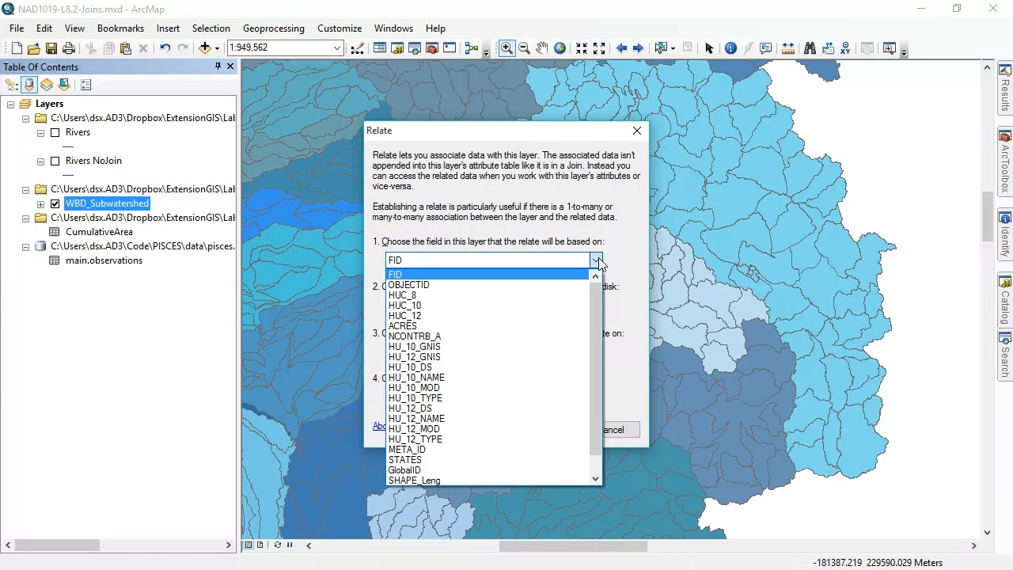
click(453, 315)
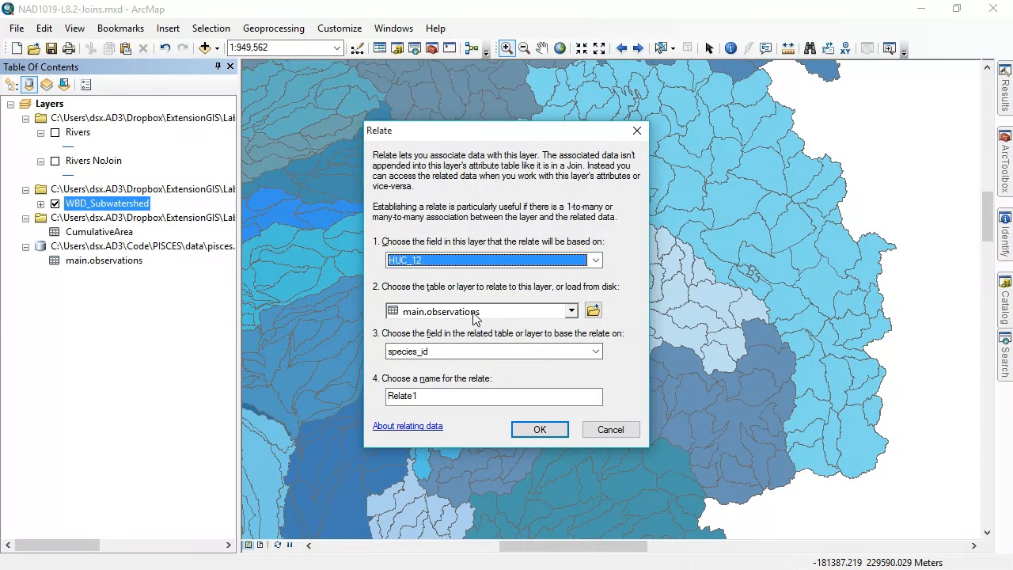
click(523, 353)
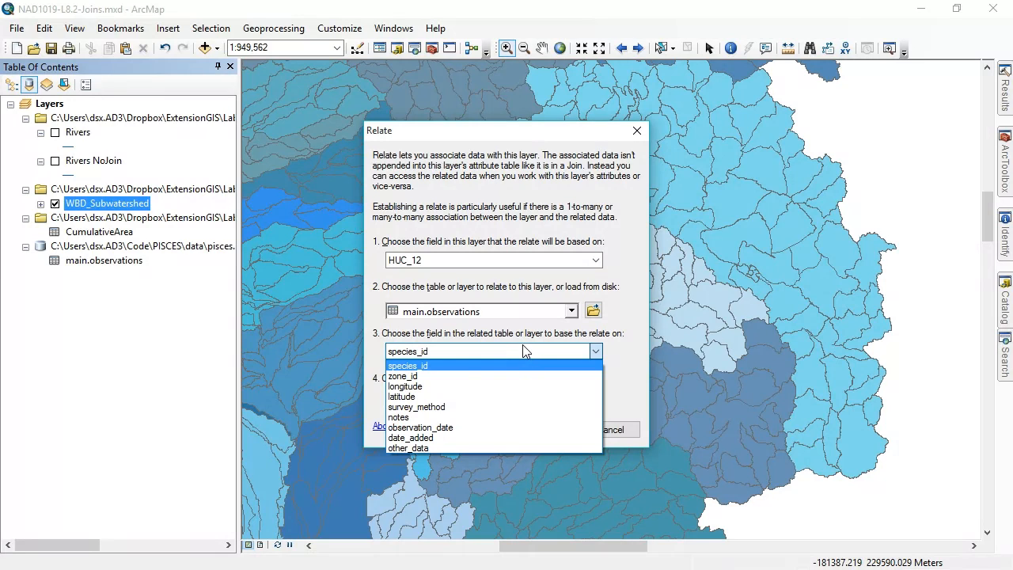
click(448, 376)
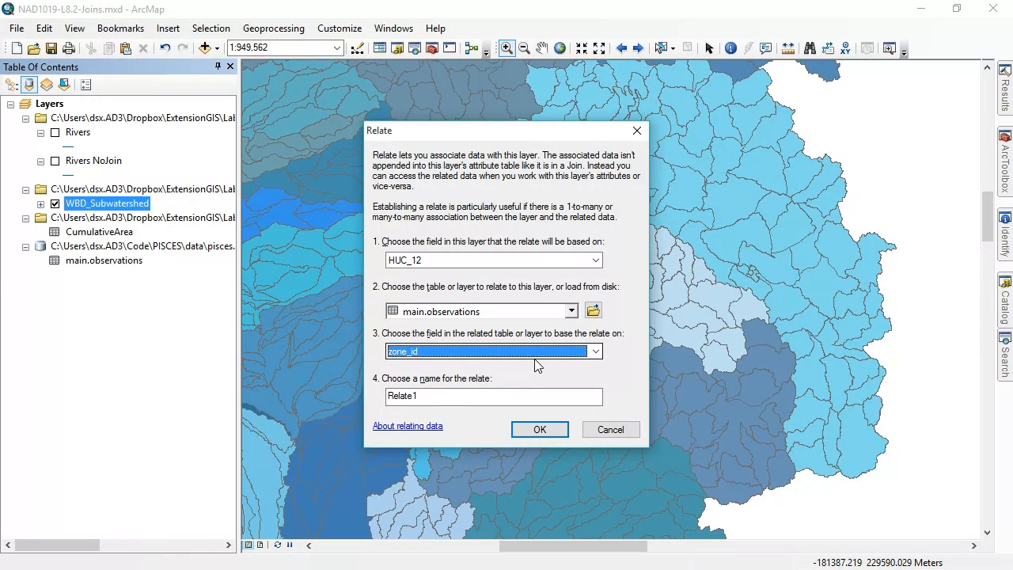
Name the relate Species_Occurrence and create it
click(441, 398)
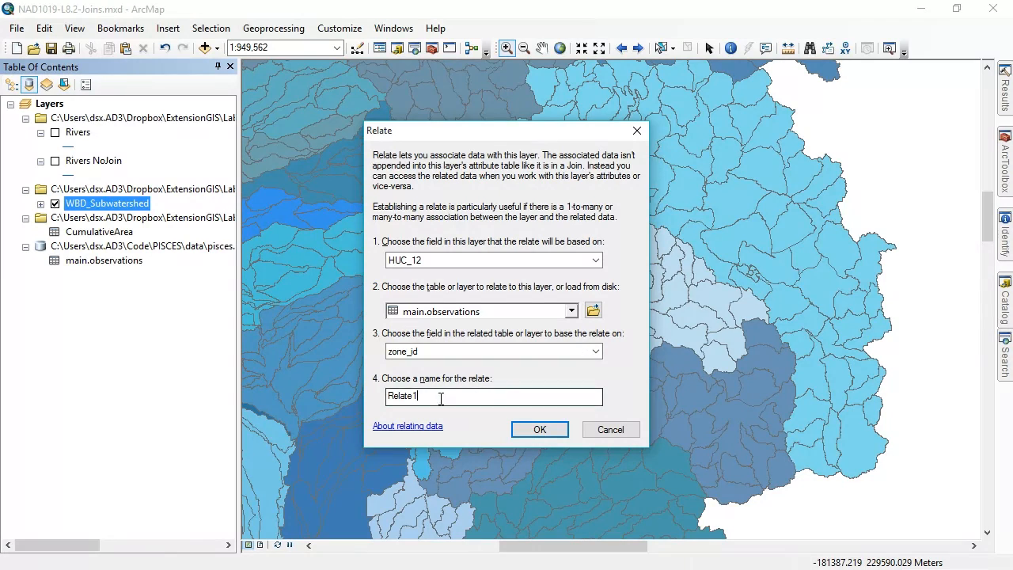
double_click(440, 398)
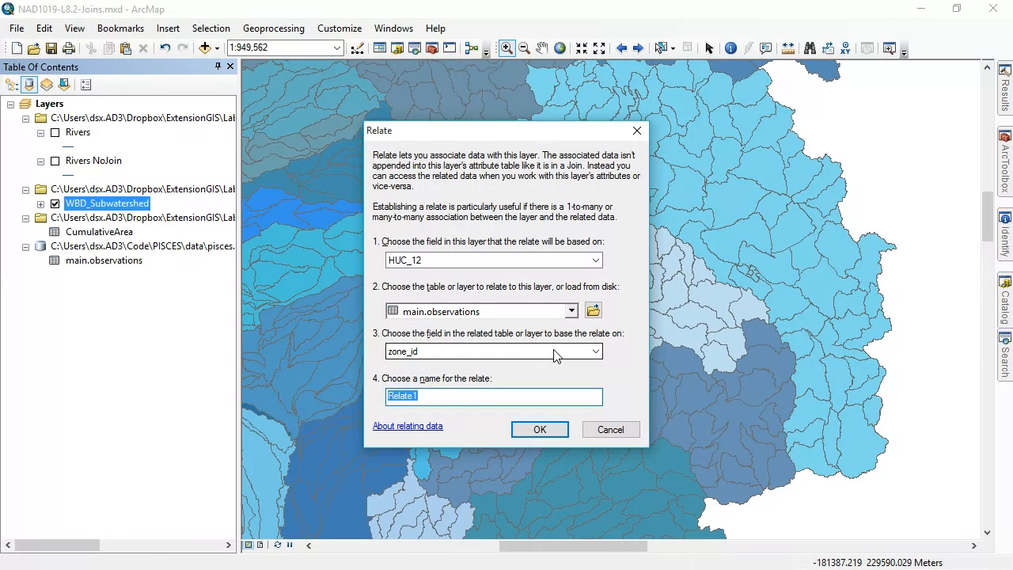
text(Species_OCd)
key(BackSpace)
key(BackSpace)
text(ccurrence)
key(Return)
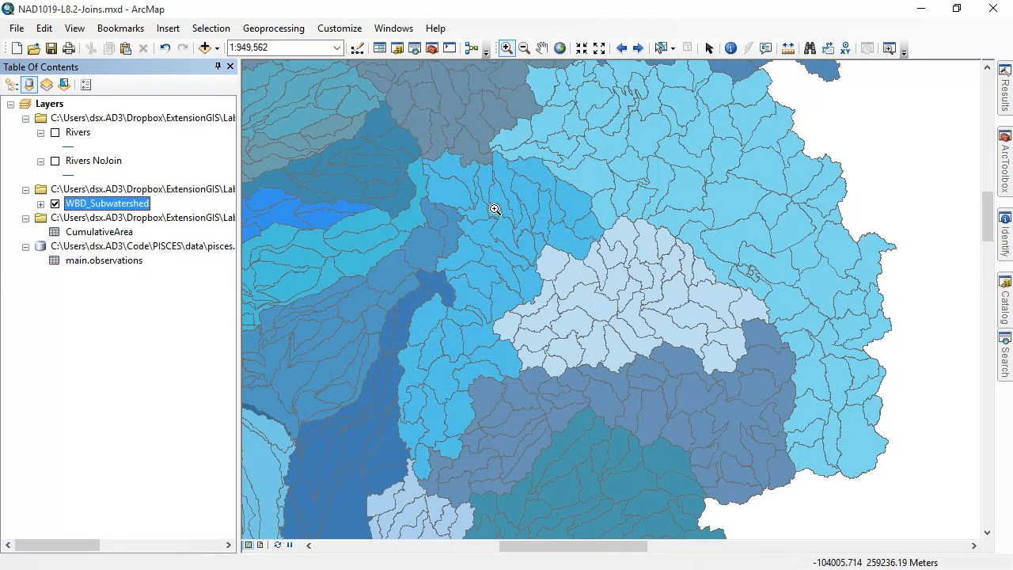
Open the WBD_Subwatershed attribute table with all records shown and look across its fields for any appended columns
right_click(119, 204)
click(181, 245)
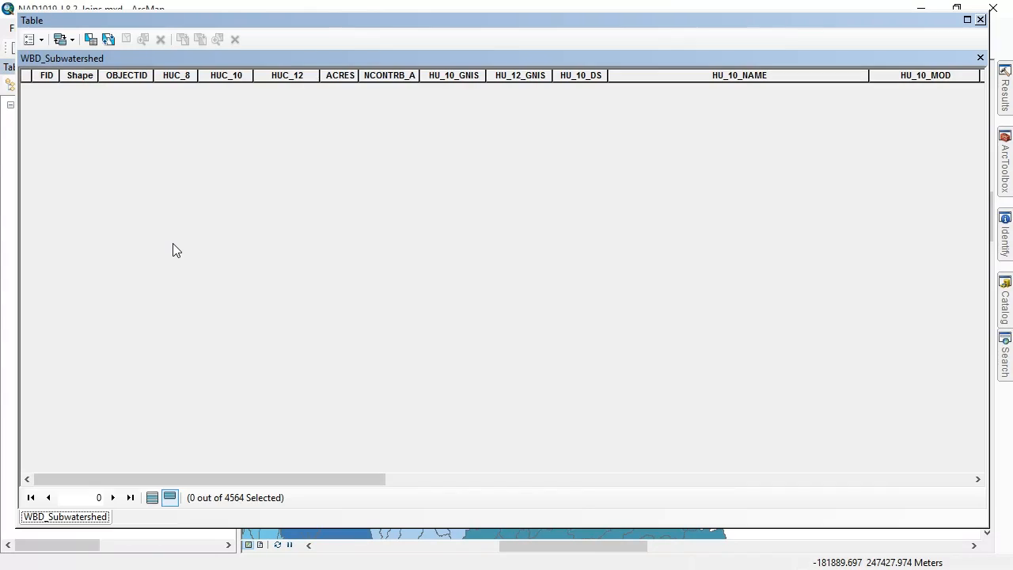
click(151, 497)
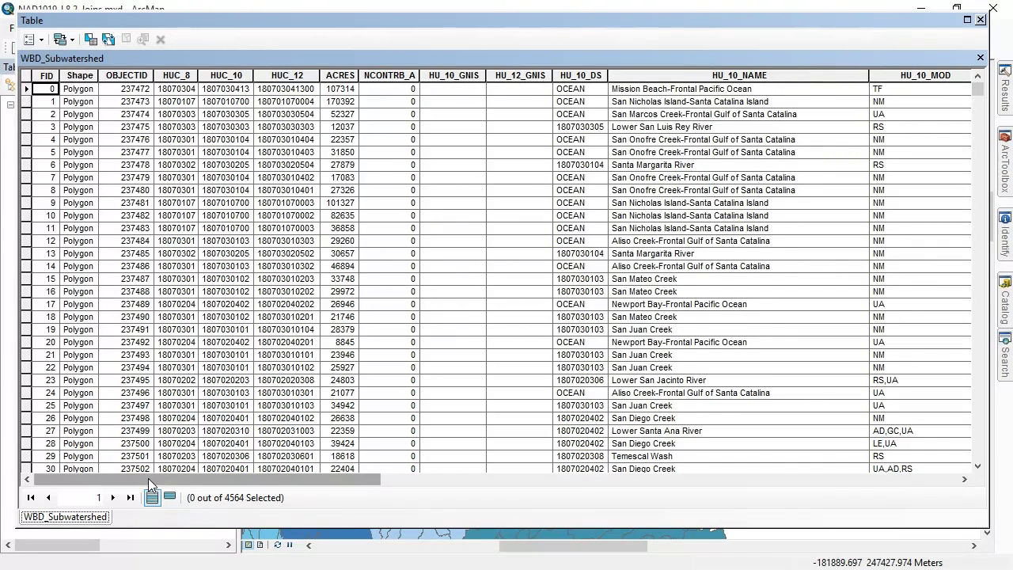
drag(148, 478, 833, 475)
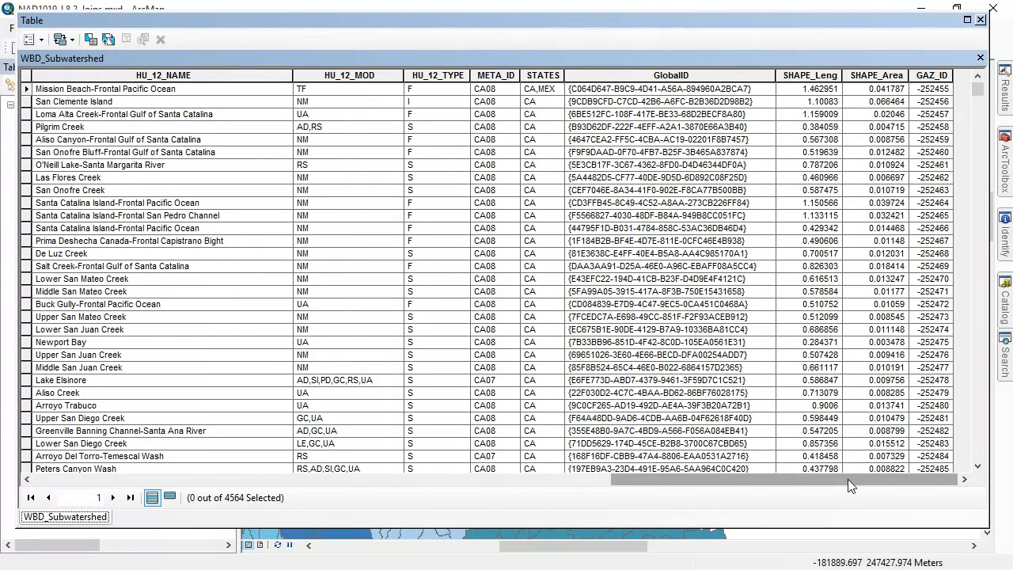
drag(847, 478, 44, 480)
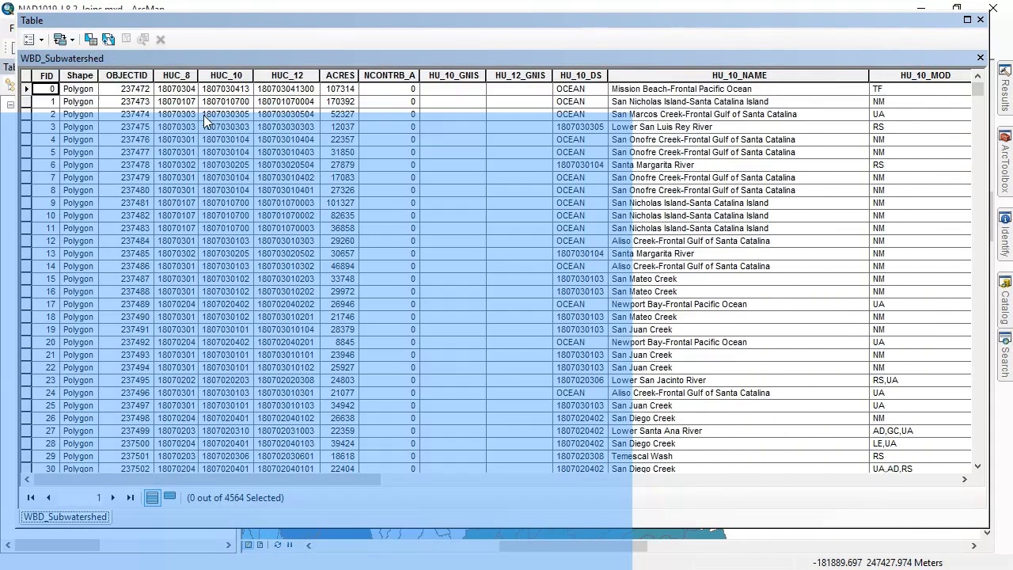
Select one subwatershed on the map northeast of the palest watershed and show only its record in the attribute table
double_click(589, 24)
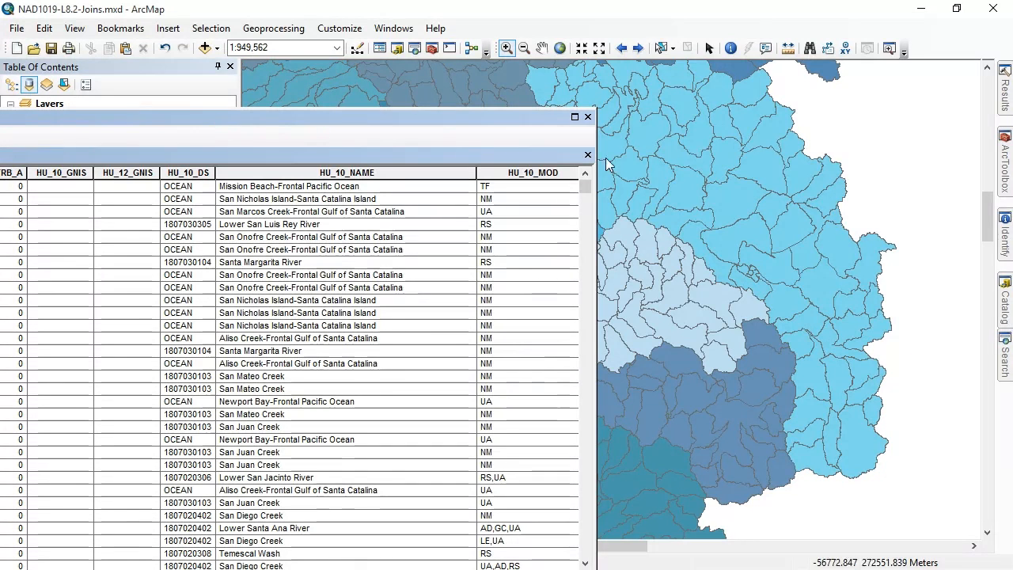
click(661, 47)
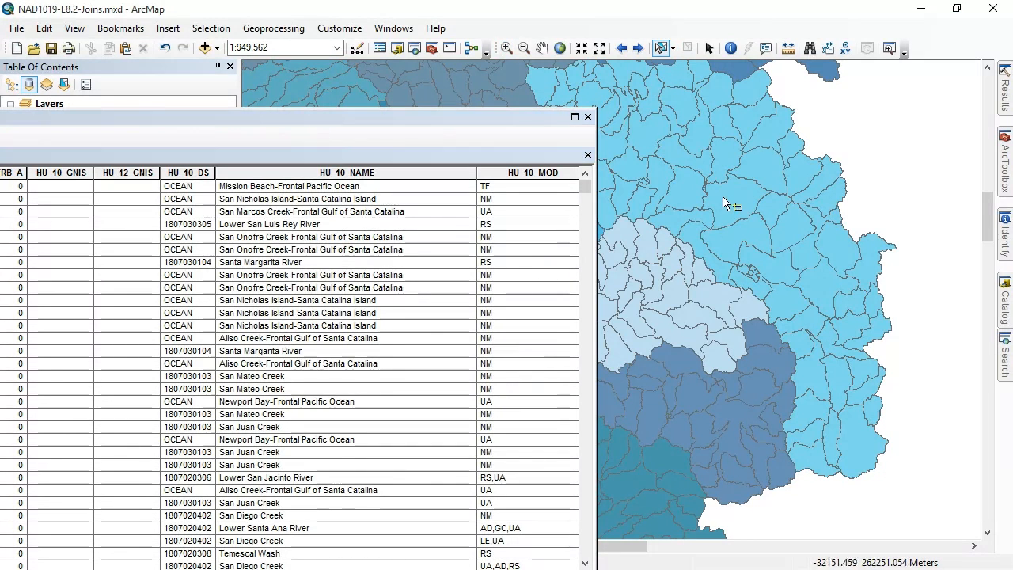
click(746, 221)
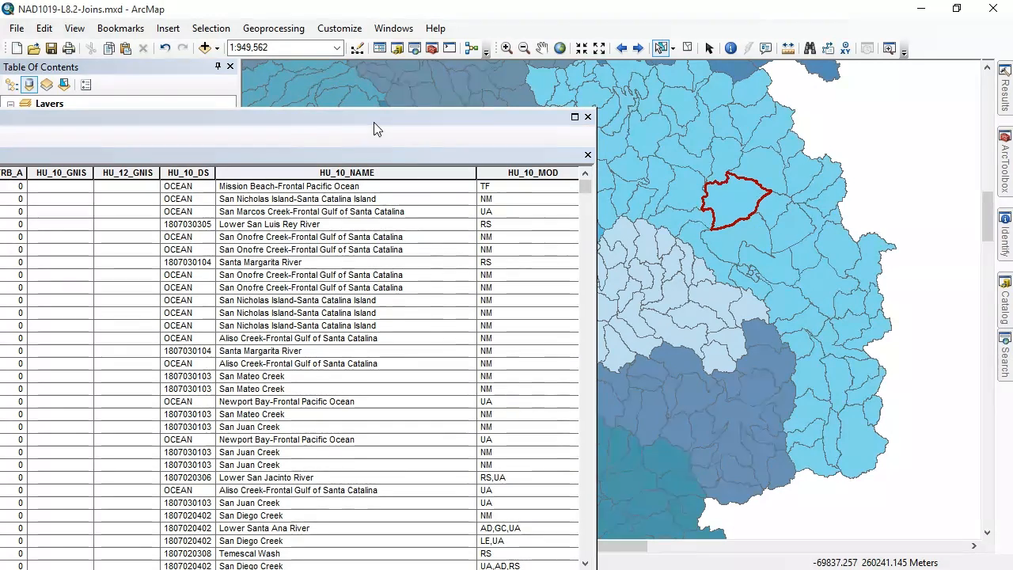
drag(373, 122, 766, 31)
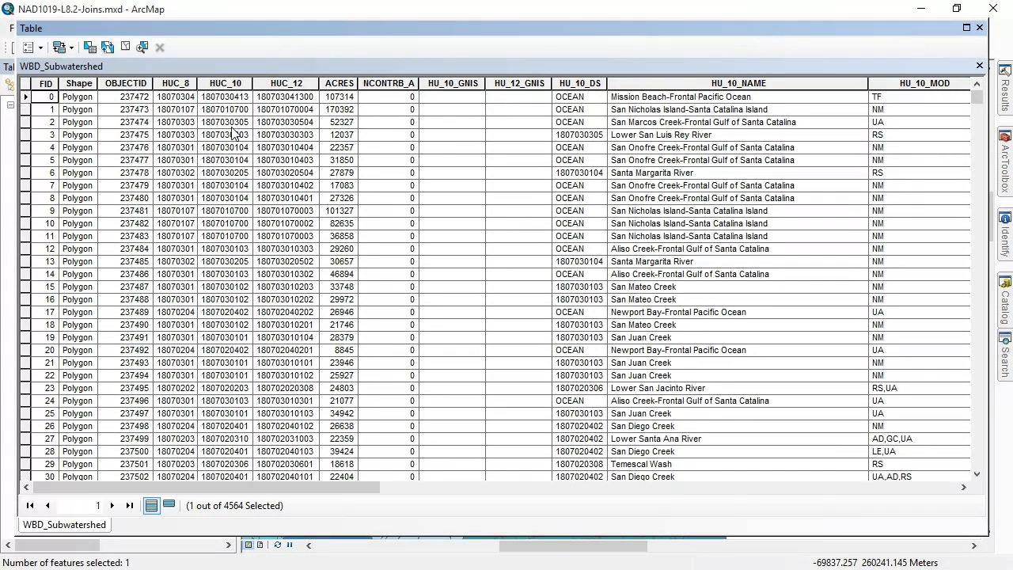
click(169, 506)
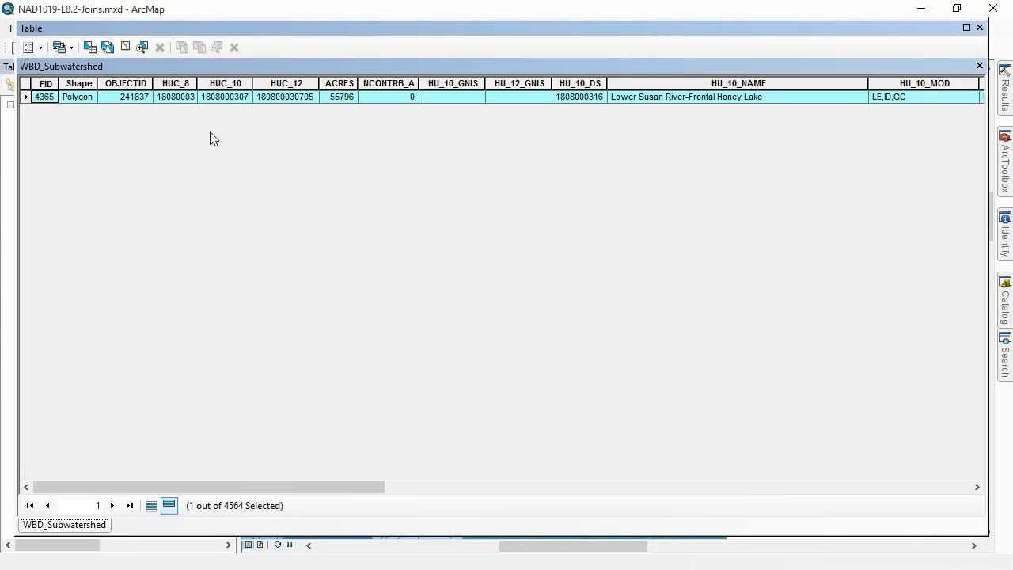
Open the selected subwatershed's related main.observations records through Species_Occurrence, highlight the zone_id column to inspect it, and close the tables
click(72, 47)
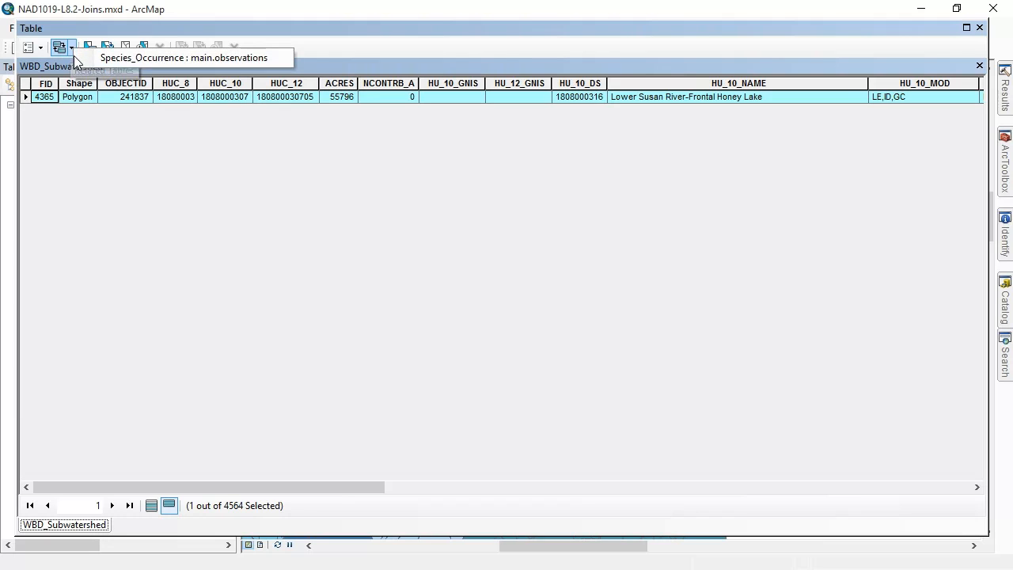
click(116, 57)
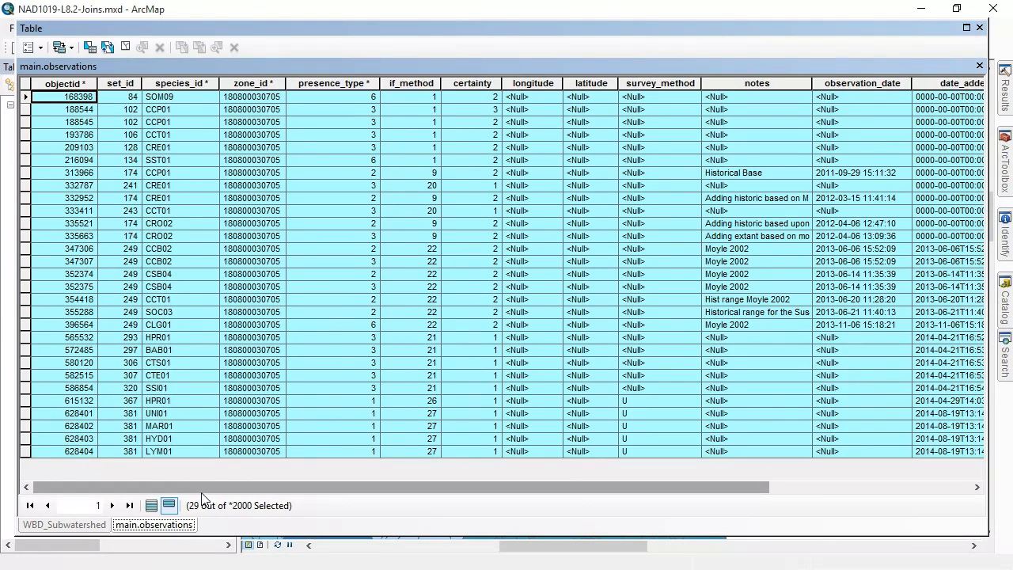
click(169, 504)
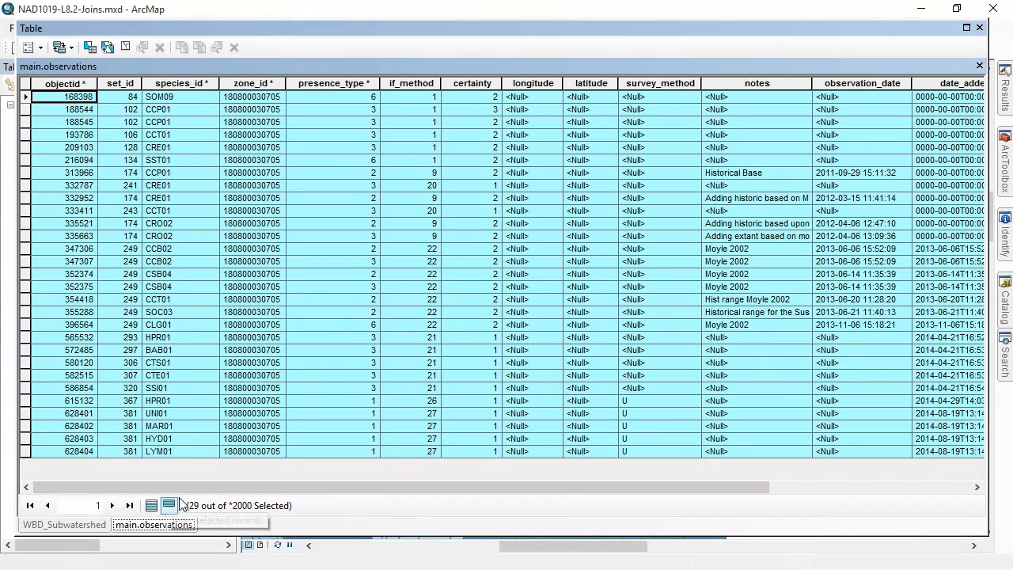
drag(126, 493, 103, 505)
click(271, 83)
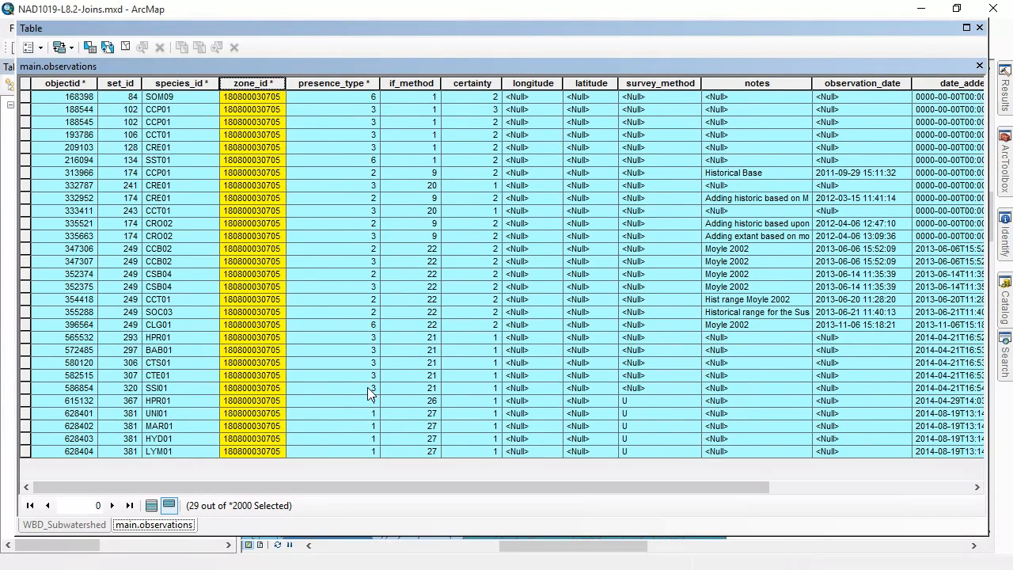
click(980, 30)
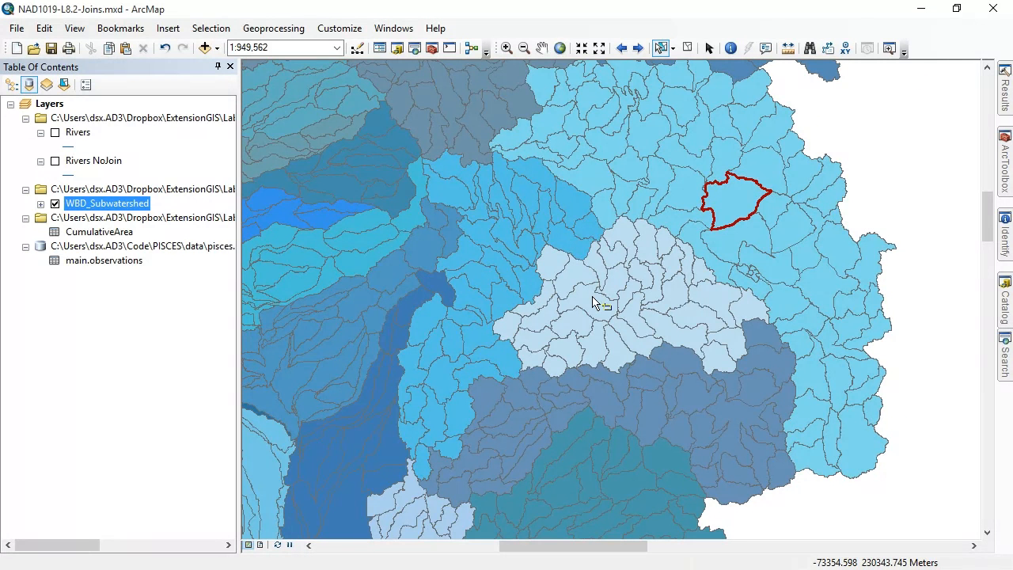